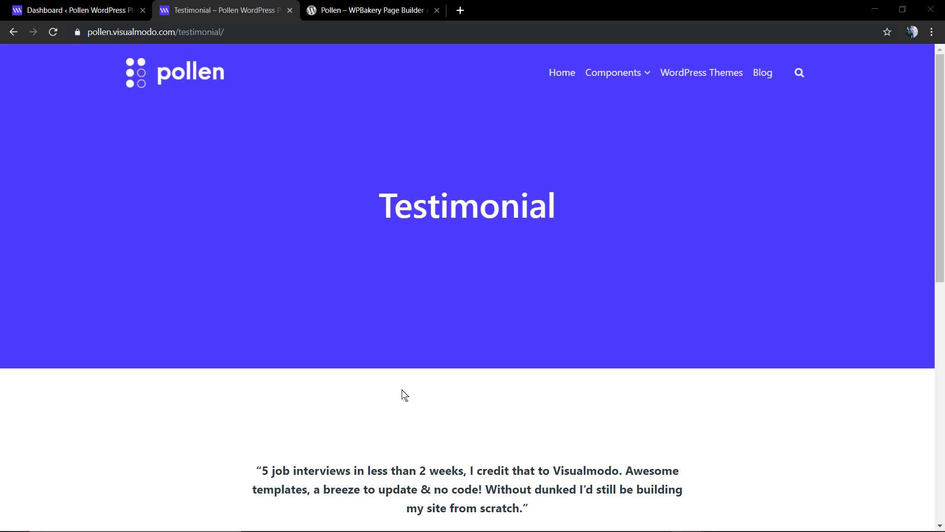
# - Scroll the live Testimonial page and swipe its carousel through the testimonials
pyautogui.scroll(-5, 405, 396)
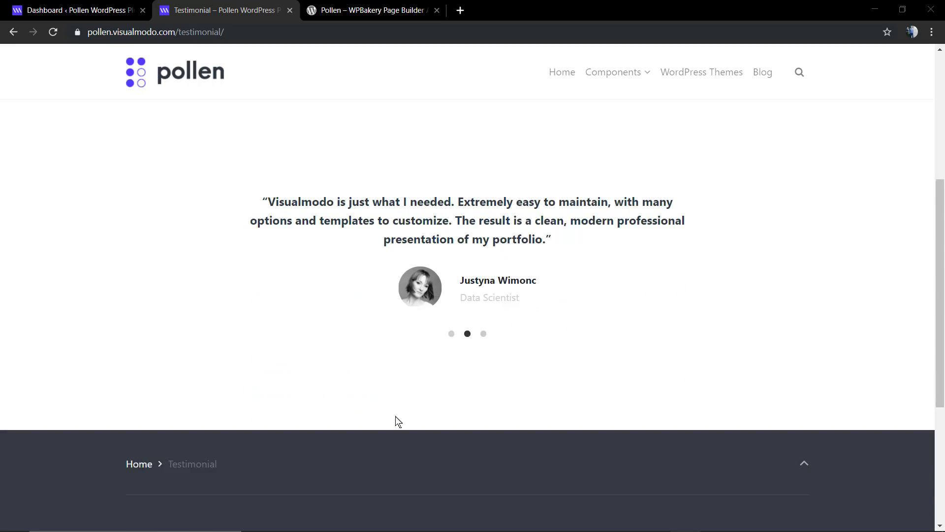
pyautogui.scroll(2, 396, 420)
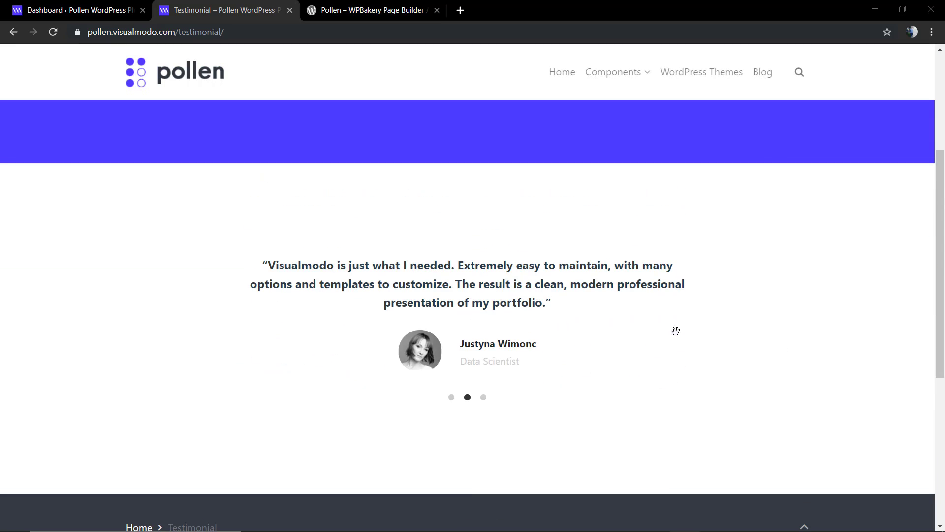
pyautogui.moveTo(675, 331); pyautogui.dragTo(390, 342)
pyautogui.moveTo(553, 306); pyautogui.dragTo(274, 315)
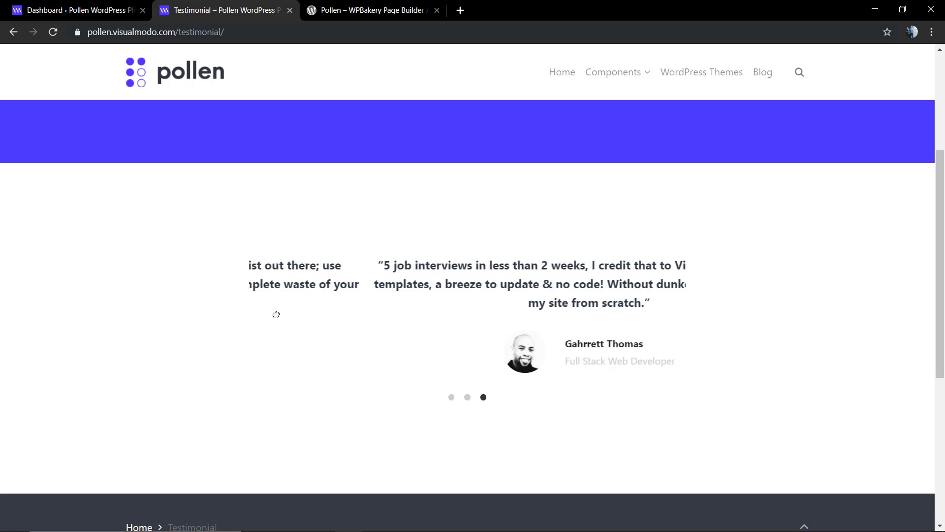
pyautogui.moveTo(568, 313); pyautogui.dragTo(737, 308)
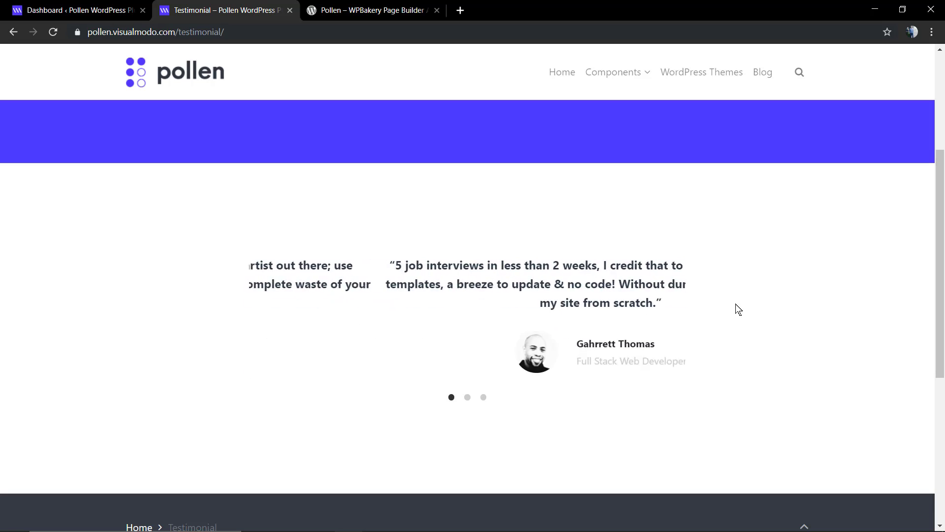
# - Show the third testimonial via the carousel dots, then switch to the Pollen plugin page
pyautogui.click(468, 397)
pyautogui.click(484, 398)
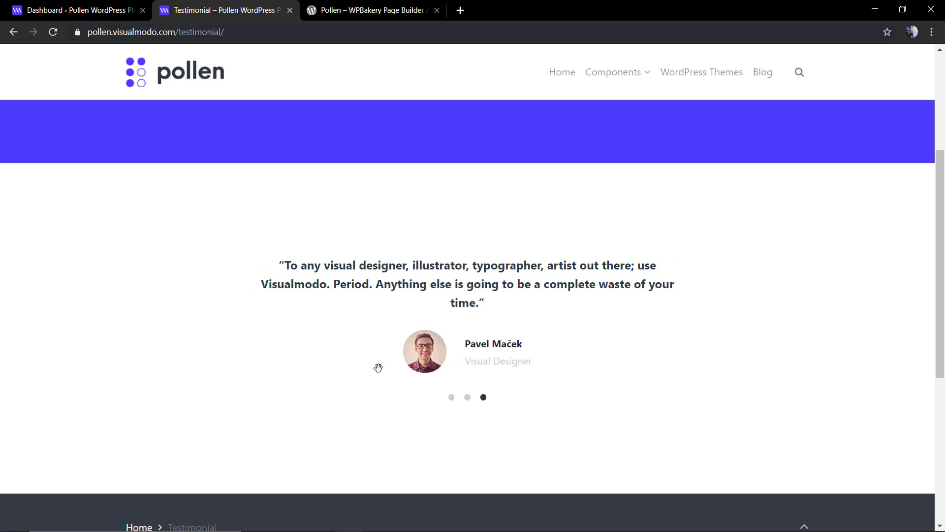
pyautogui.click(348, 10)
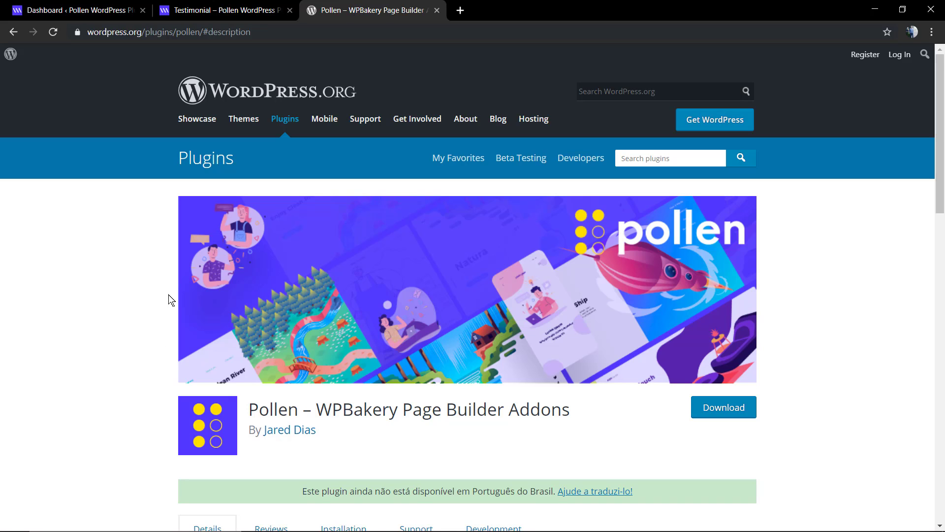
# - Open the existing Testimonial page from the dashboard's Pages list for editing
pyautogui.click(71, 10)
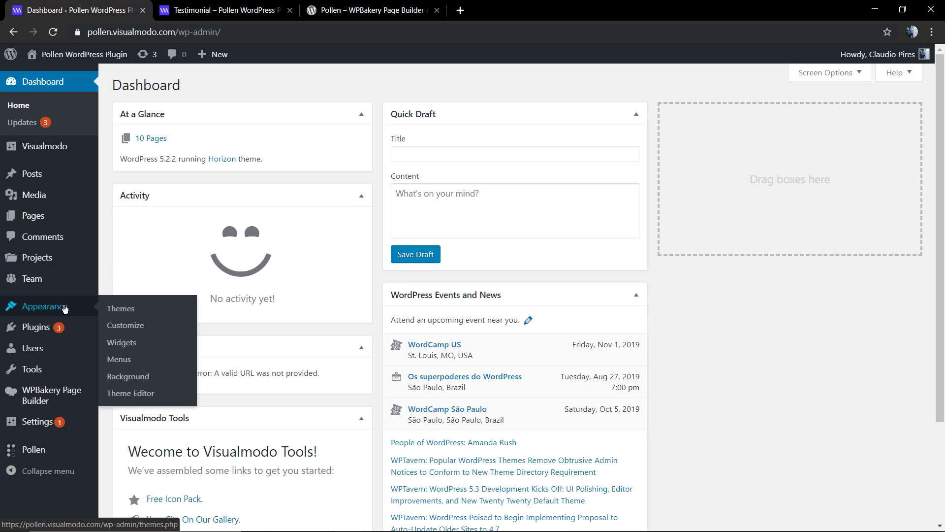
pyautogui.click(39, 216)
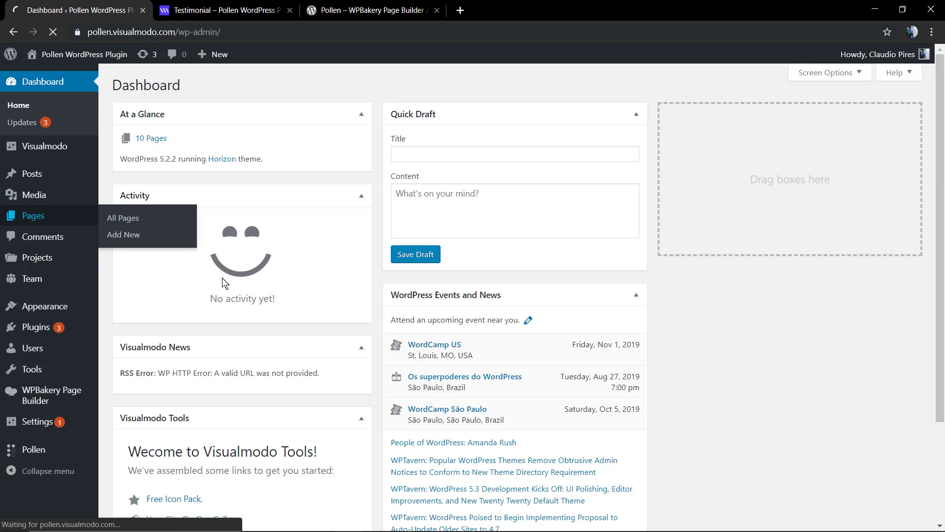
pyautogui.scroll(-2, 239, 315)
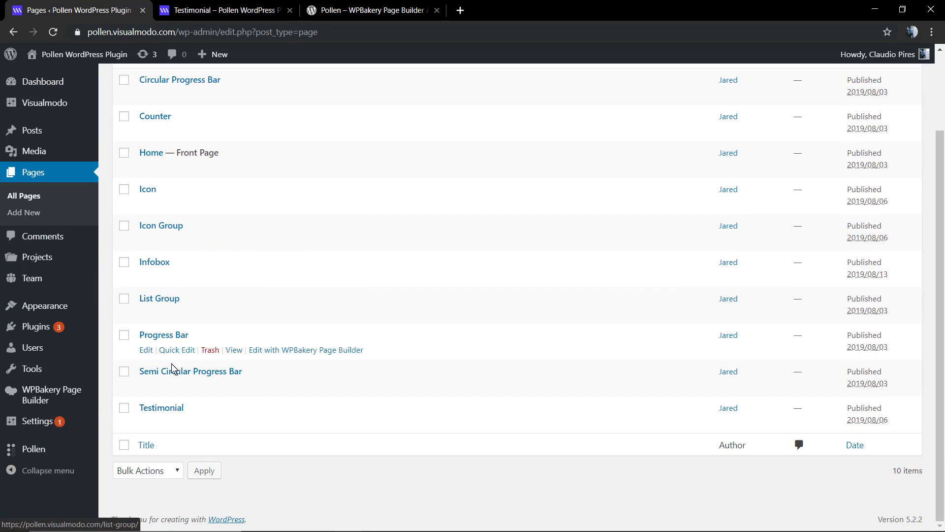
pyautogui.click(177, 407)
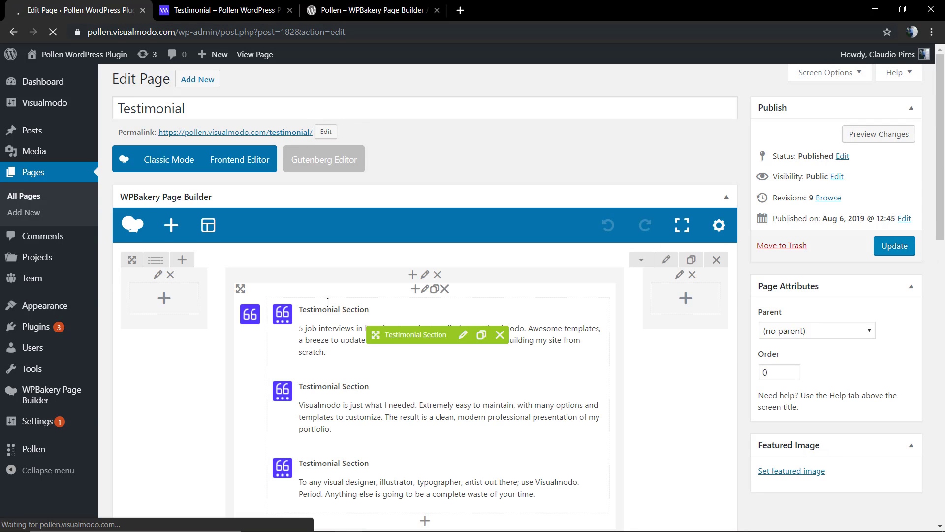
# - Open the Testimonial page's WPBakery frontend editor in a new browser tab
pyautogui.scroll(-6, 322, 325)
pyautogui.scroll(4, 334, 292)
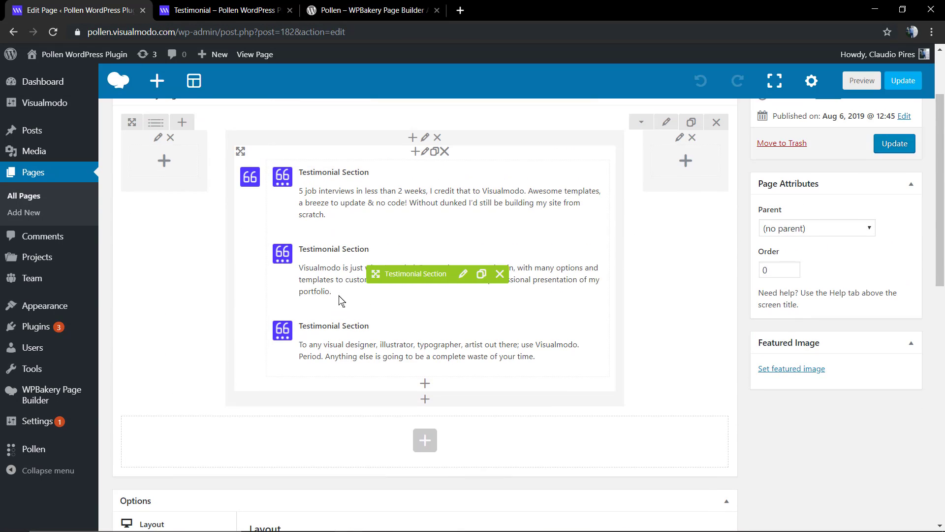
pyautogui.scroll(3, 343, 304)
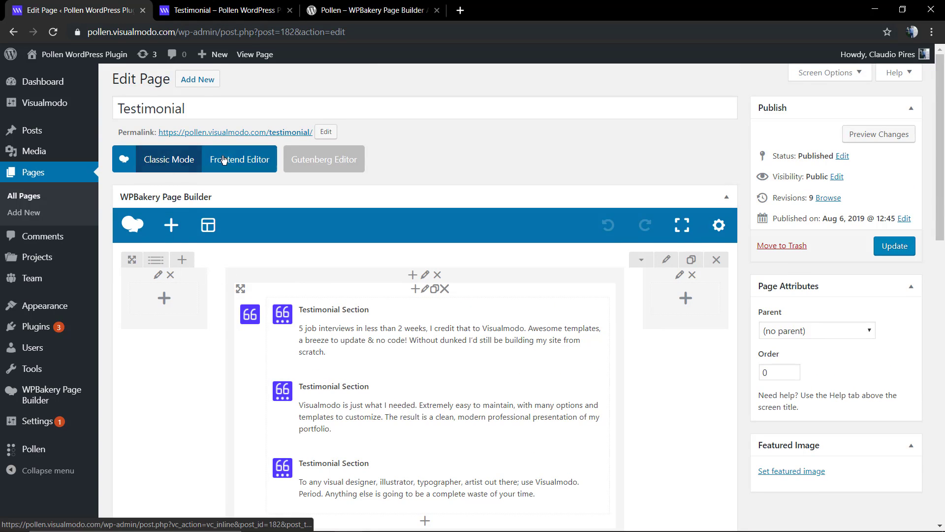
pyautogui.rightClick(239, 162)
pyautogui.click(259, 170)
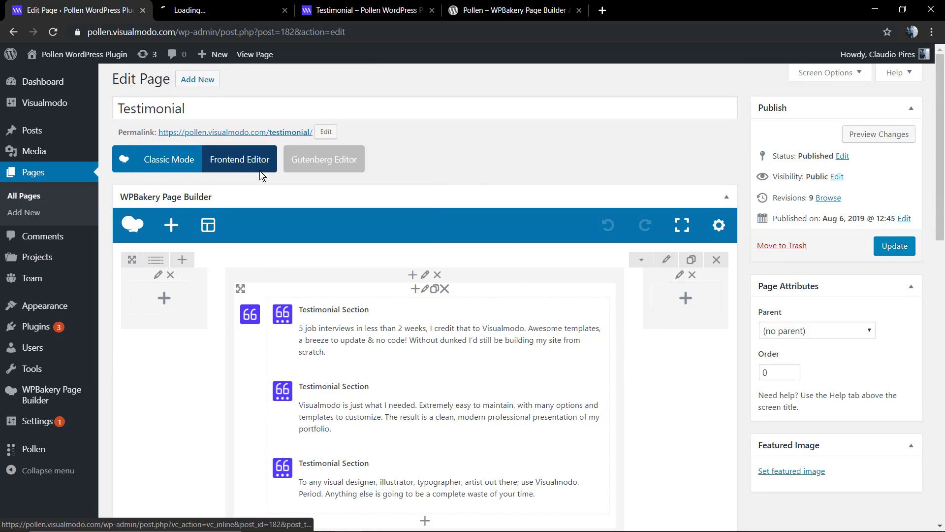
# - Look over the Testimonial layout in the frontend editor, then close that tab
pyautogui.click(213, 15)
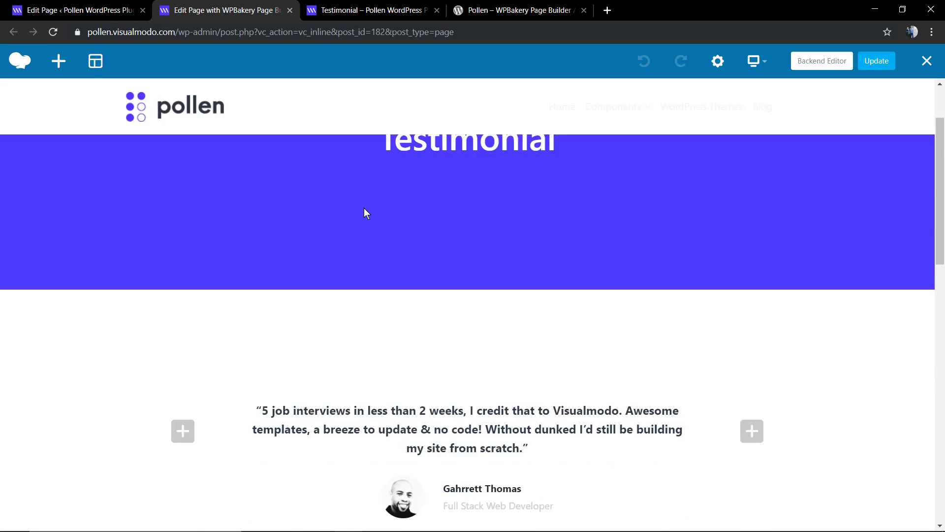
pyautogui.moveTo(441, 354)
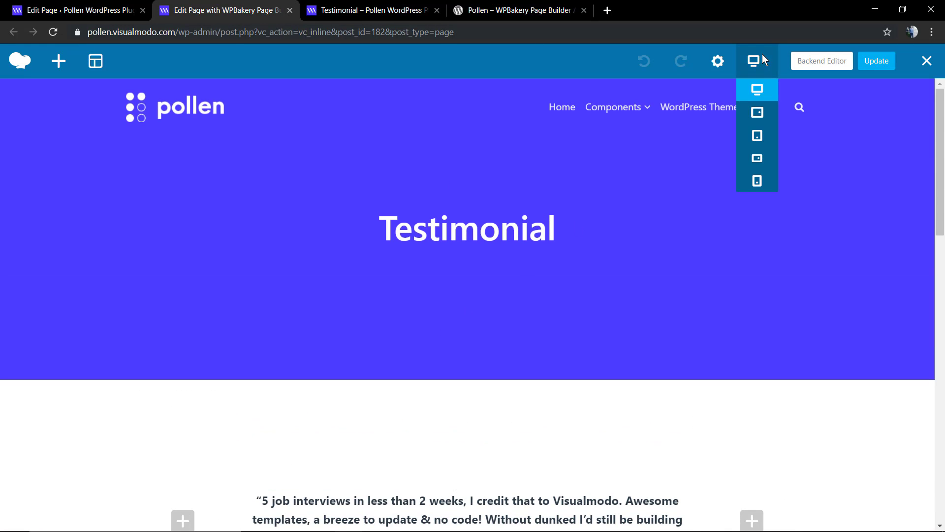
pyautogui.click(290, 10)
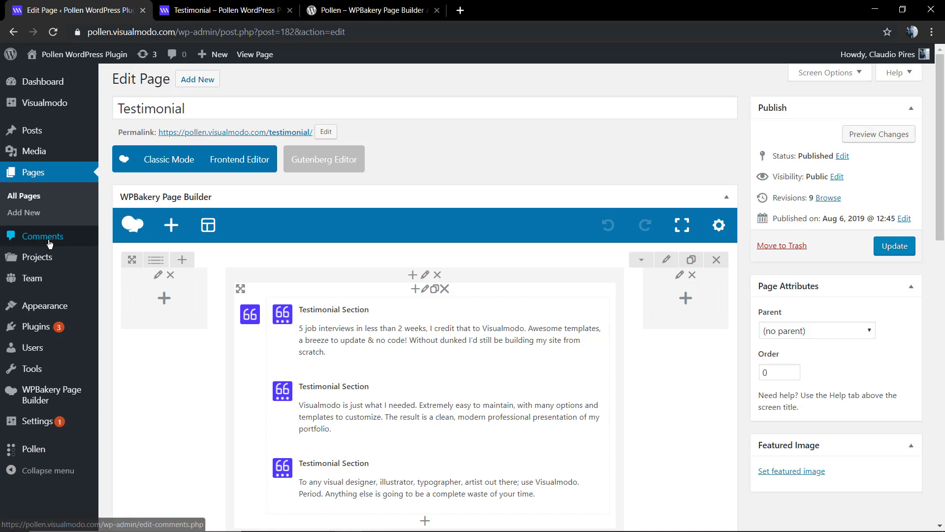
# - Create a new page titled 'Testimonial' in WPBakery's empty backend editor
pyautogui.click(41, 217)
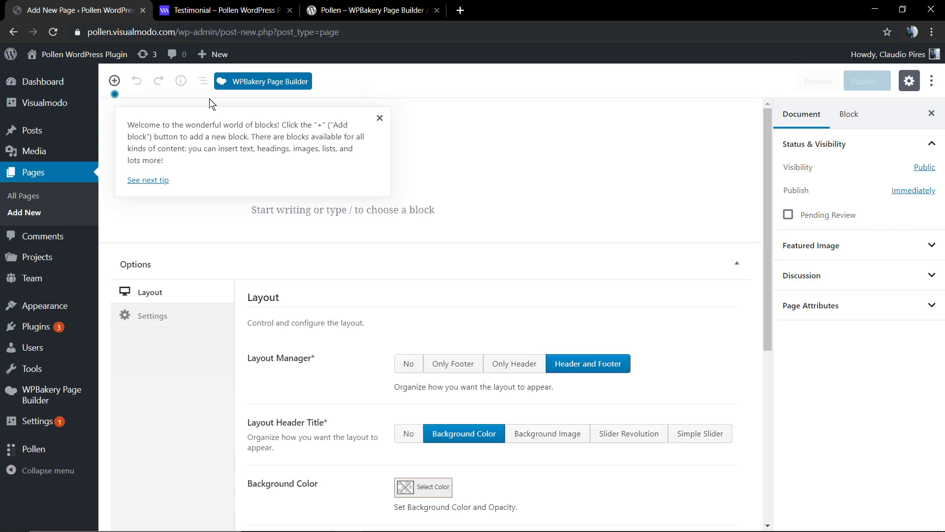
pyautogui.click(270, 87)
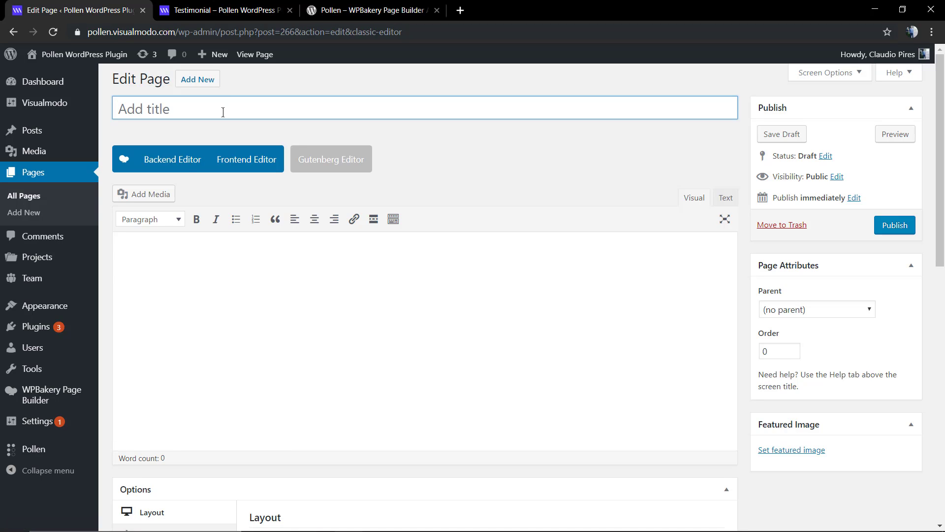
pyautogui.write('T')
pyautogui.write('estimonai')
pyautogui.press('BackSpace')
pyautogui.press('BackSpace')
pyautogui.press('BackSpace')
pyautogui.press('BackSpace')
pyautogui.write('nial')
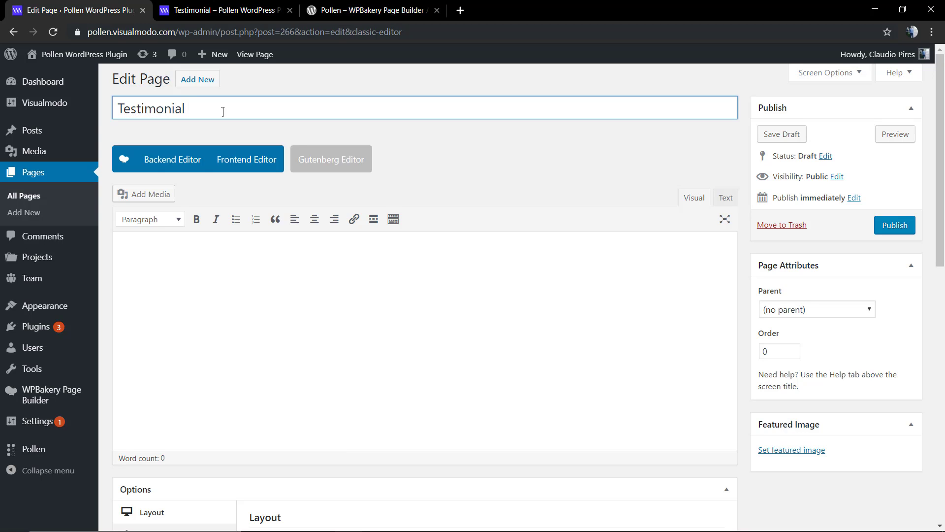
pyautogui.click(158, 159)
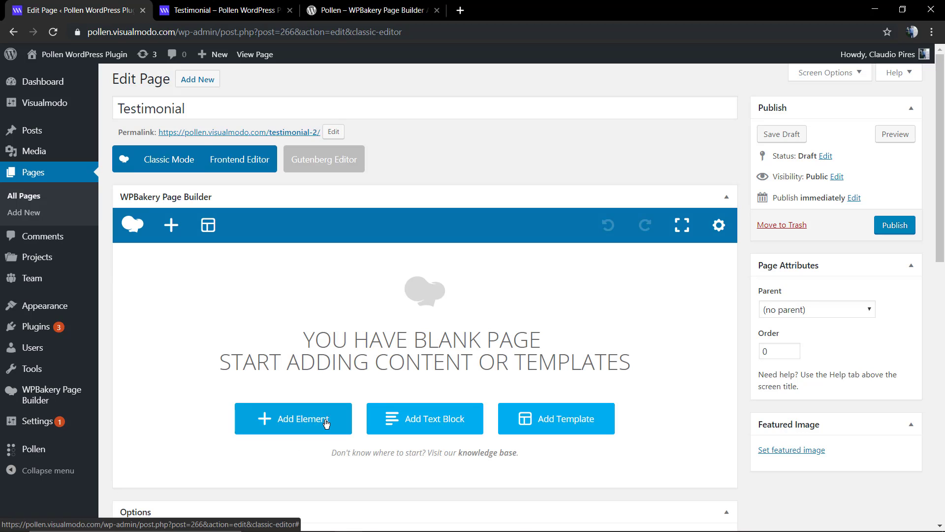
# - Add the Pollen Testimonial element to the page from the Pollen element category
pyautogui.click(320, 419)
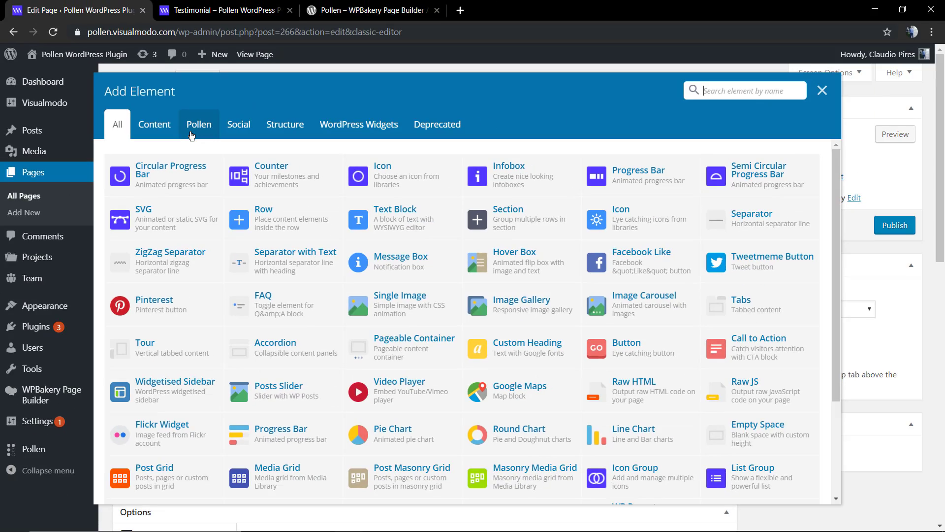
pyautogui.click(191, 135)
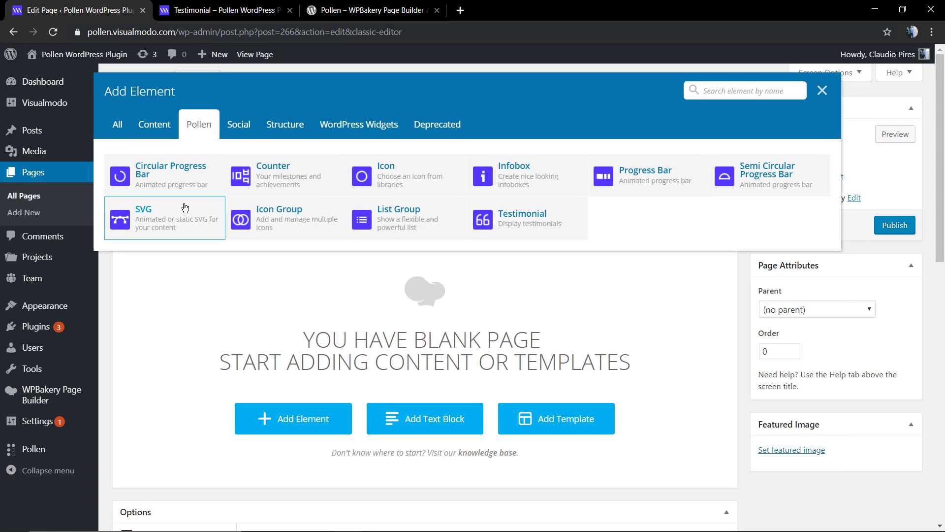
pyautogui.click(537, 222)
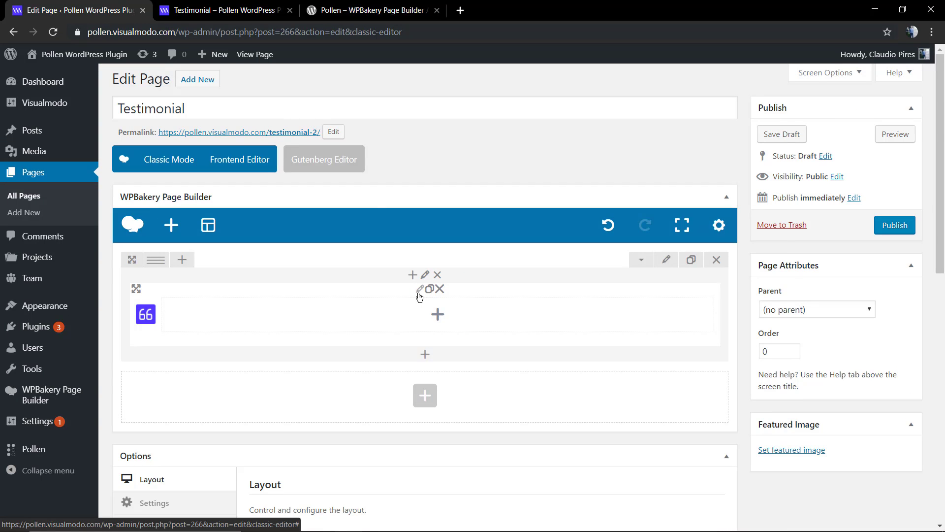
# - Save the Testimonial element's settings with CSS Animation left at None
pyautogui.click(420, 294)
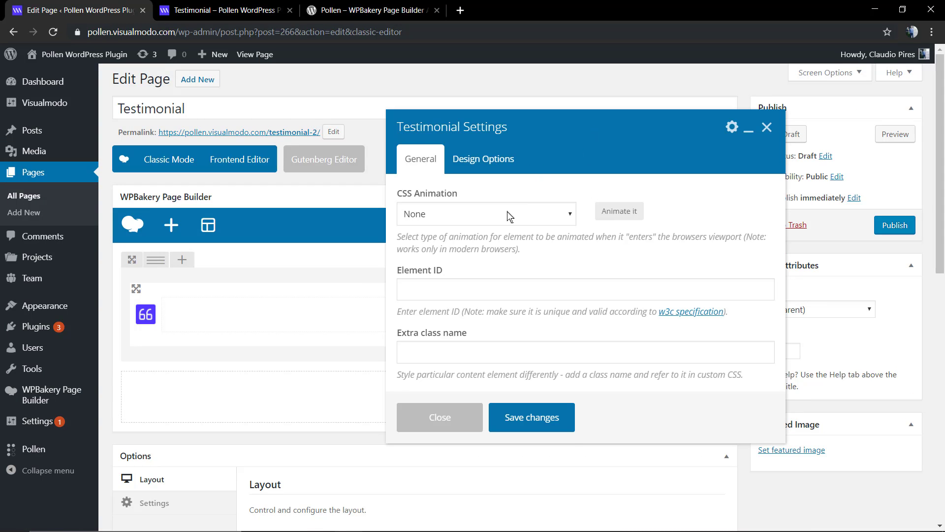
pyautogui.click(509, 215)
pyautogui.scroll(-5, 508, 296)
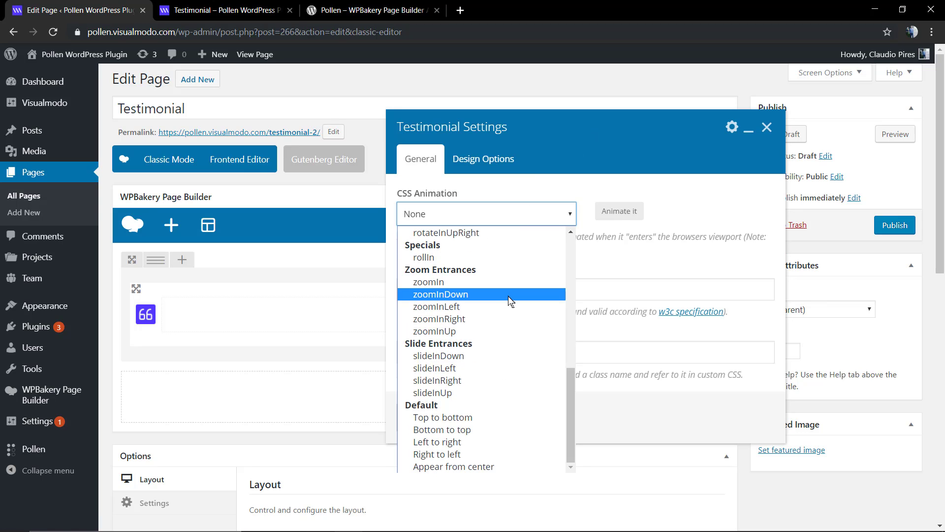
pyautogui.scroll(5, 507, 290)
pyautogui.click(482, 234)
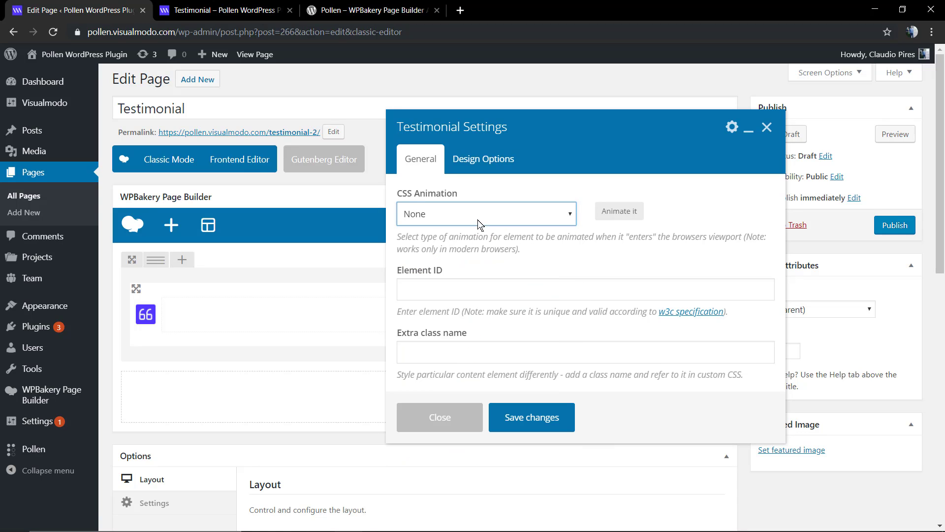
pyautogui.scroll(-3, 482, 242)
pyautogui.scroll(3, 482, 241)
pyautogui.click(470, 158)
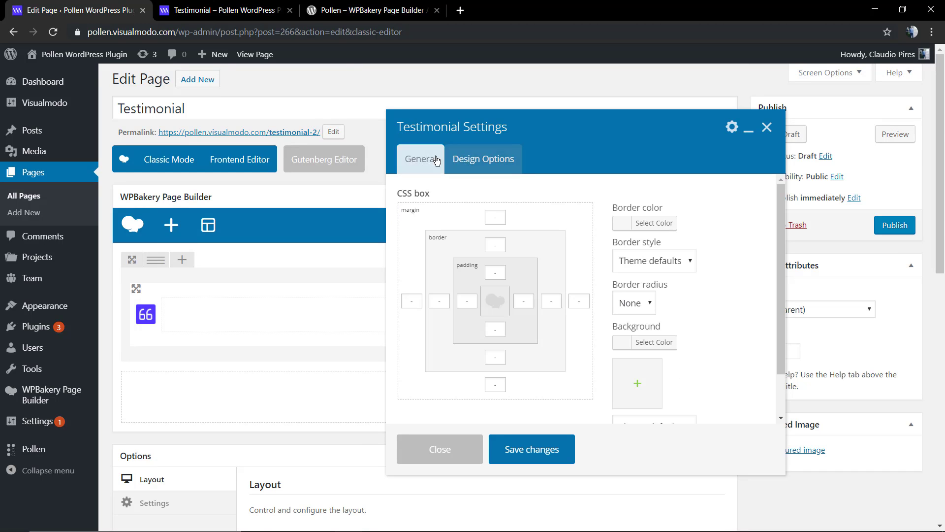
pyautogui.click(419, 158)
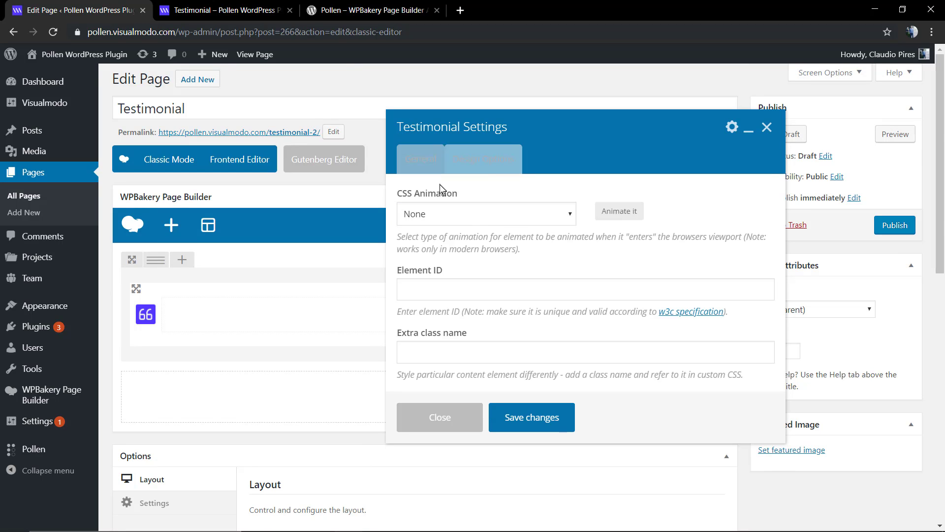
pyautogui.click(511, 420)
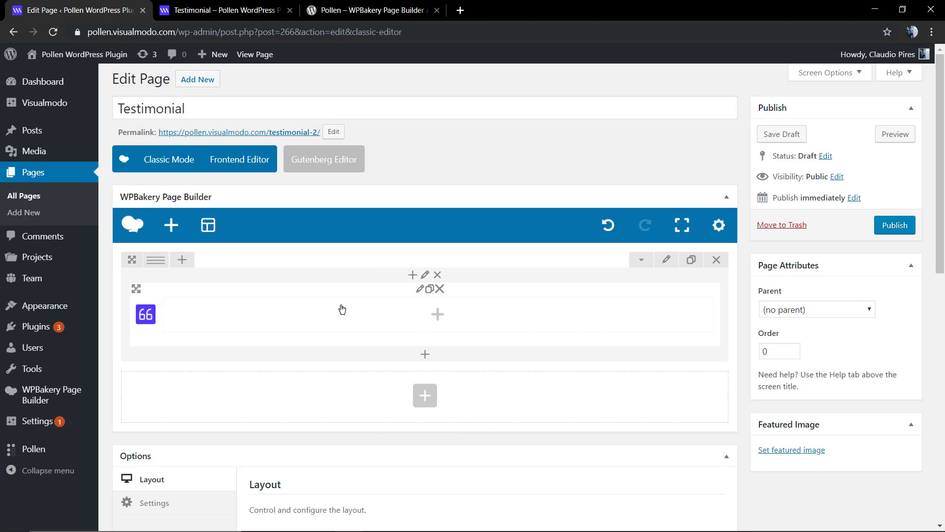
# - Insert a Testimonial Section slide and enter the reviewer's name and occupation Developer
pyautogui.click(438, 314)
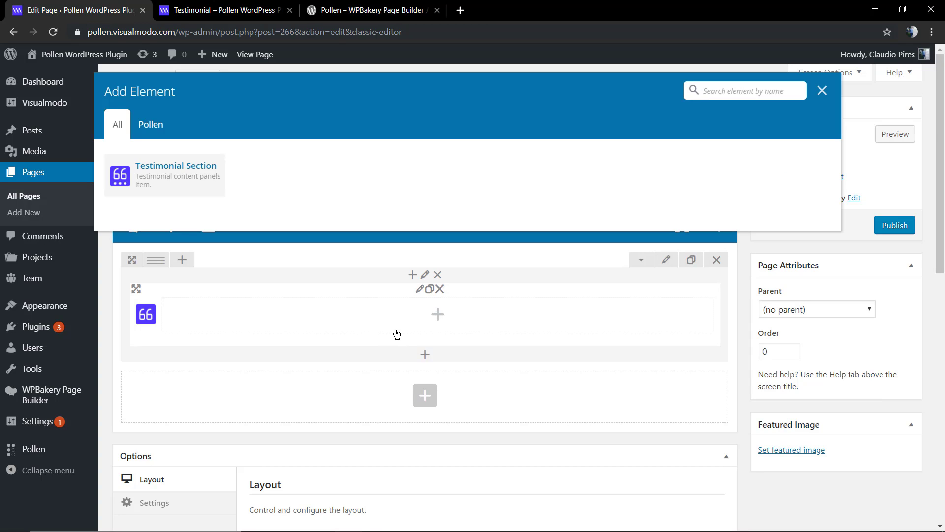
pyautogui.click(165, 186)
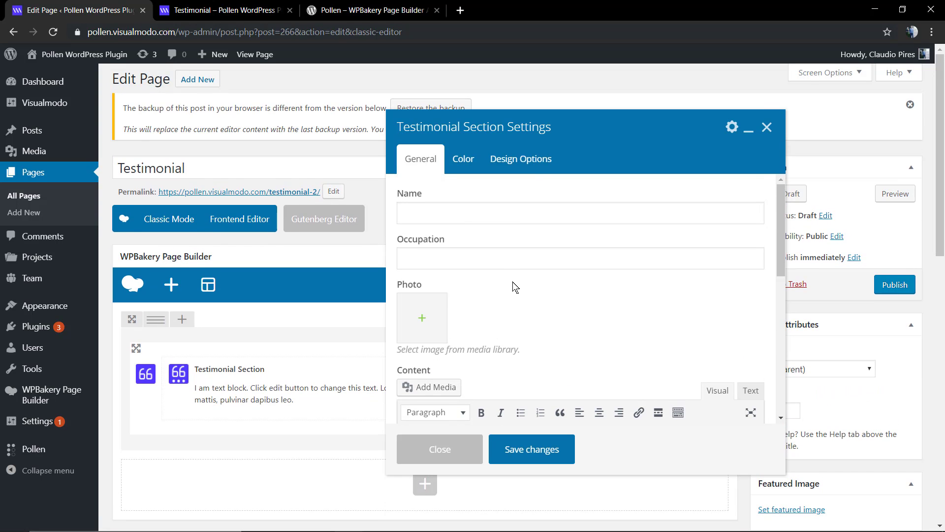
pyautogui.scroll(-2, 513, 283)
pyautogui.scroll(-3, 513, 287)
pyautogui.scroll(3, 505, 295)
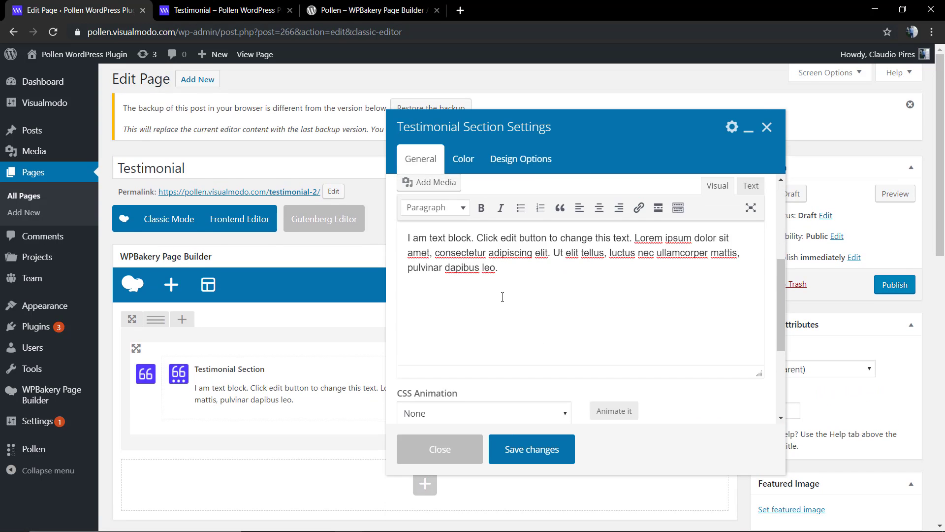
pyautogui.scroll(2, 509, 284)
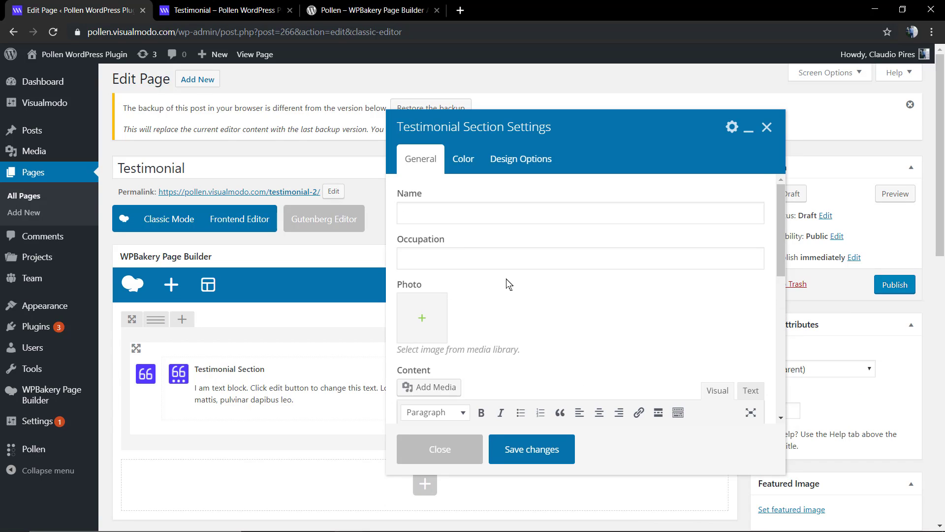
pyautogui.click(452, 211)
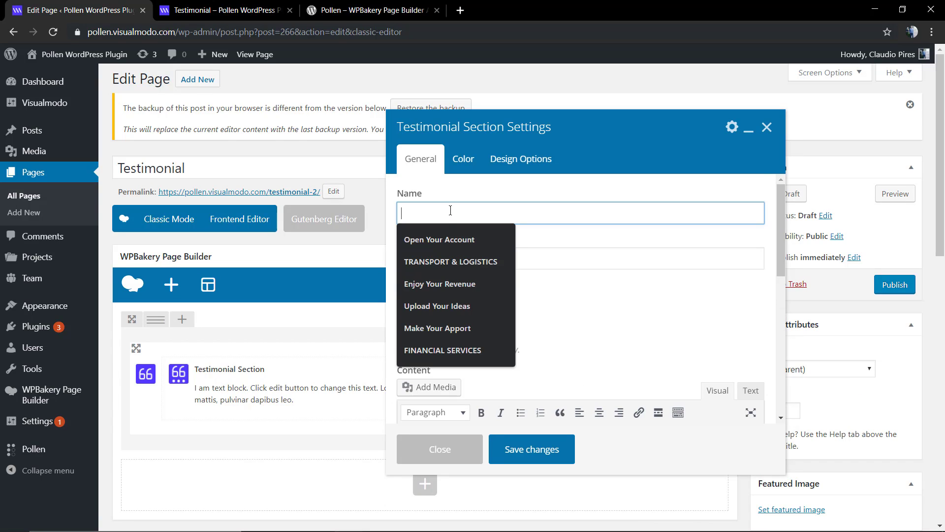
pyautogui.write('Claudio')
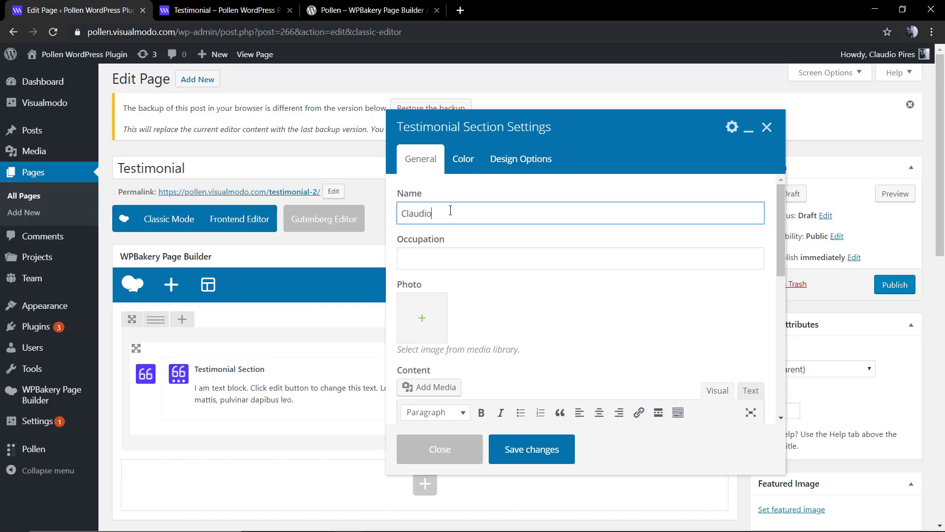
pyautogui.click(488, 252)
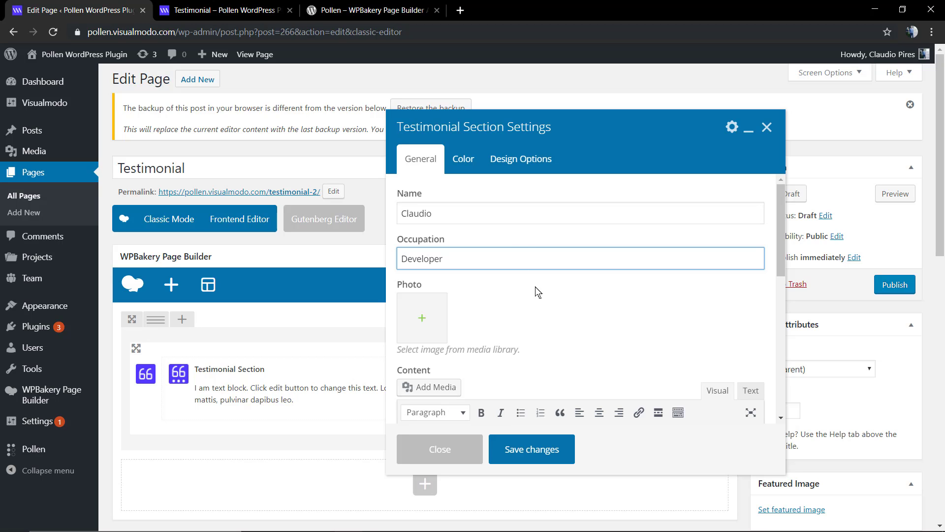
# - Attach a portrait from the Media Library as the slide's photo and save it
pyautogui.scroll(-2, 490, 299)
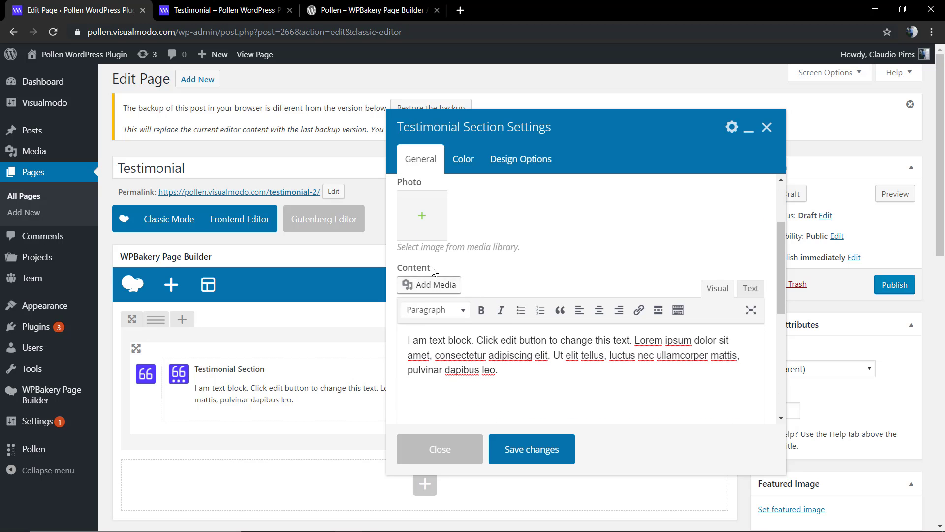
pyautogui.click(422, 218)
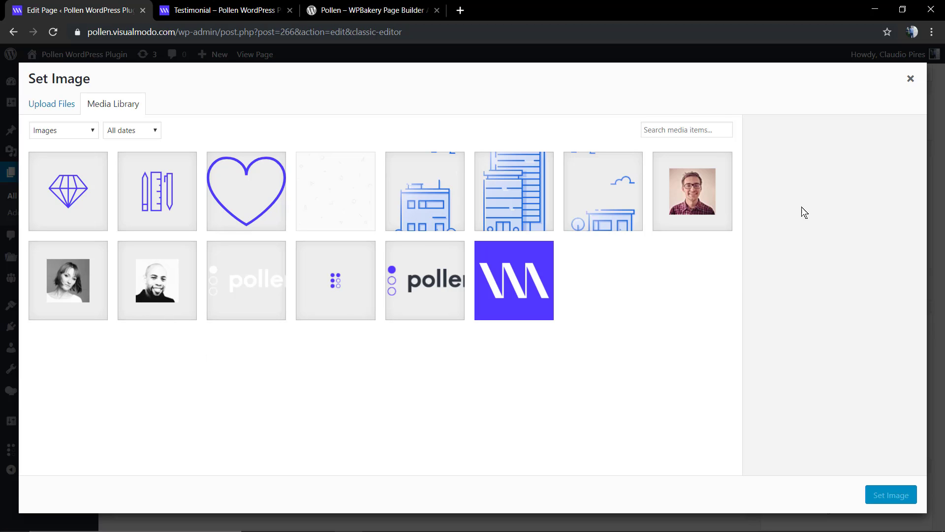
pyautogui.click(692, 178)
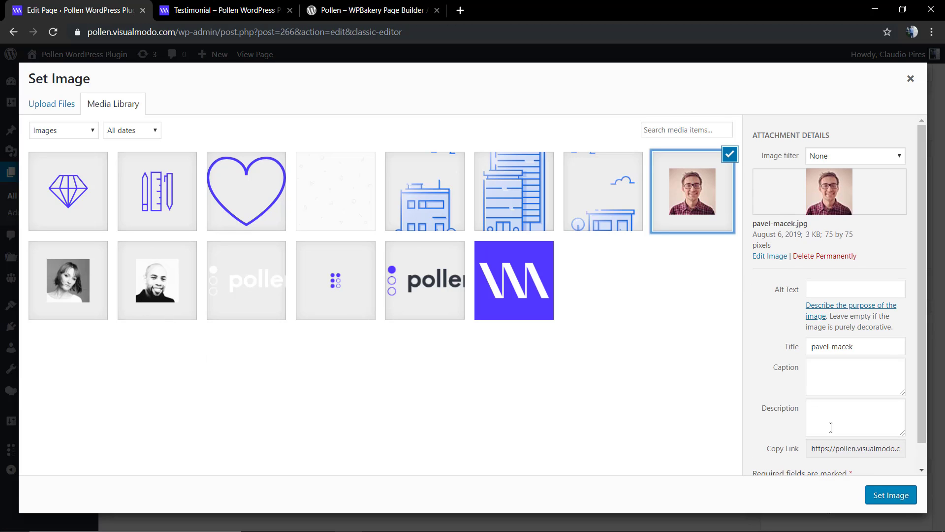
pyautogui.click(902, 502)
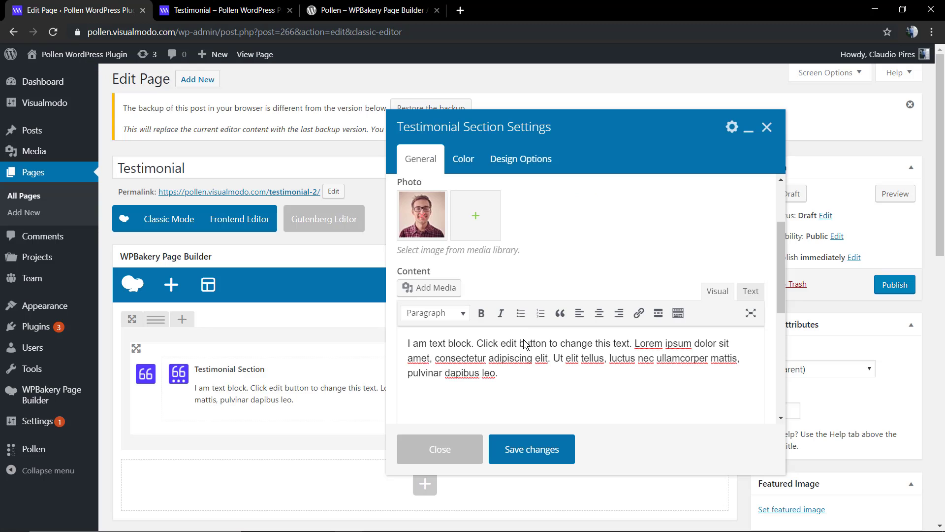
pyautogui.scroll(2, 523, 282)
pyautogui.scroll(-2, 521, 281)
pyautogui.click(528, 449)
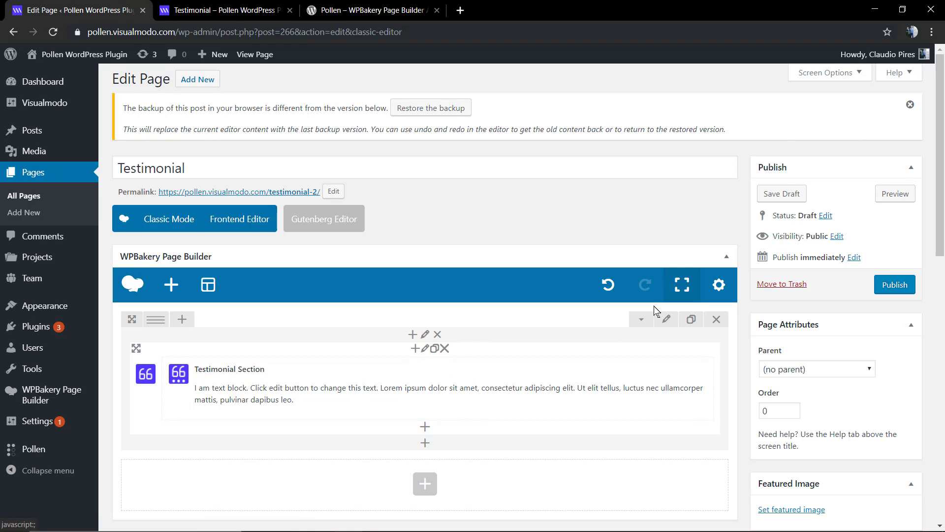
# - Set the row to full height with columns in the middle, save, and preview the page
pyautogui.click(665, 320)
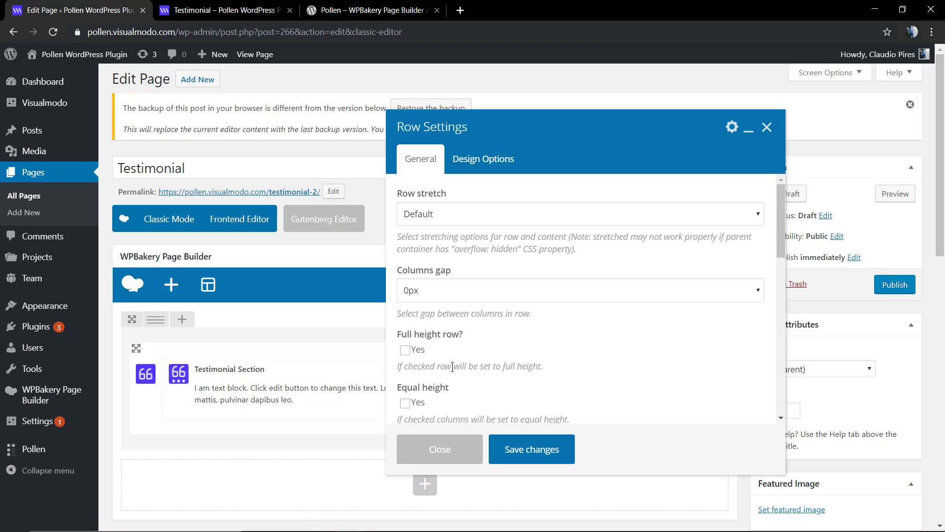
pyautogui.rightClick(417, 357)
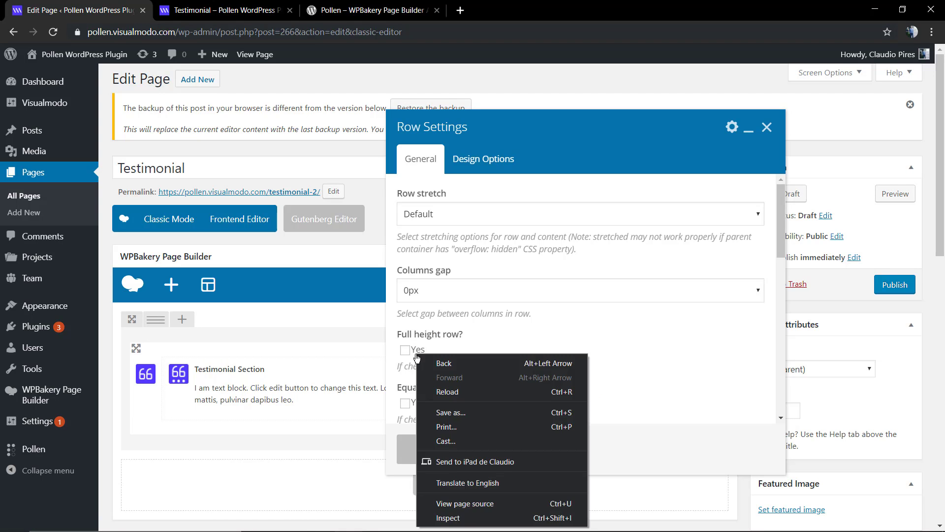
pyautogui.click(414, 357)
pyautogui.click(405, 350)
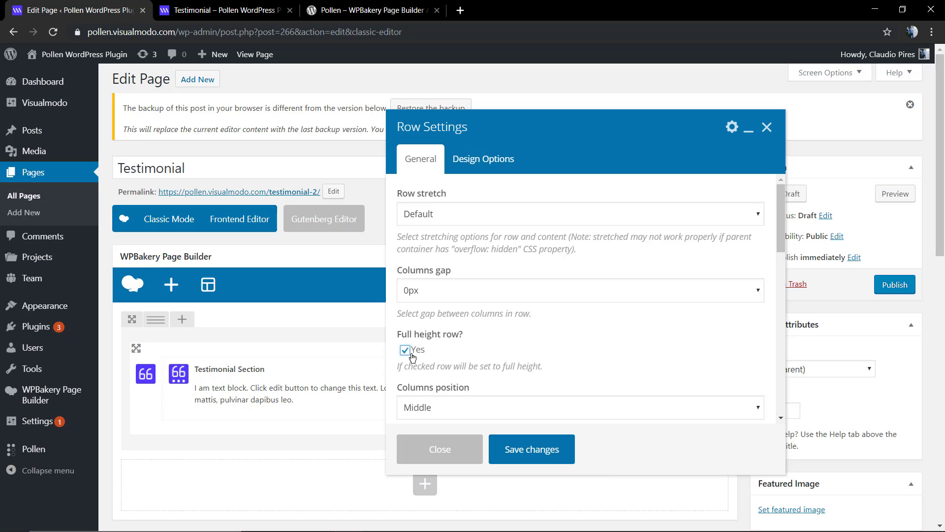
pyautogui.click(545, 448)
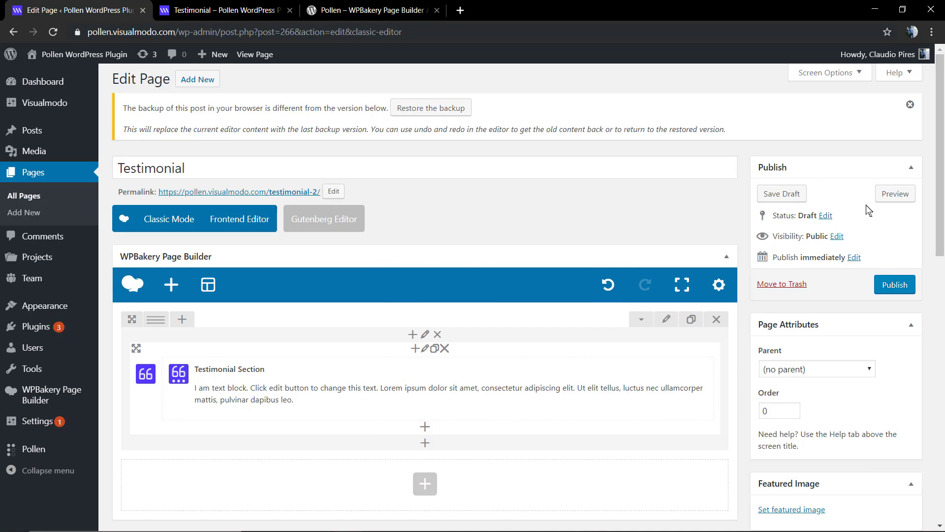
pyautogui.click(887, 195)
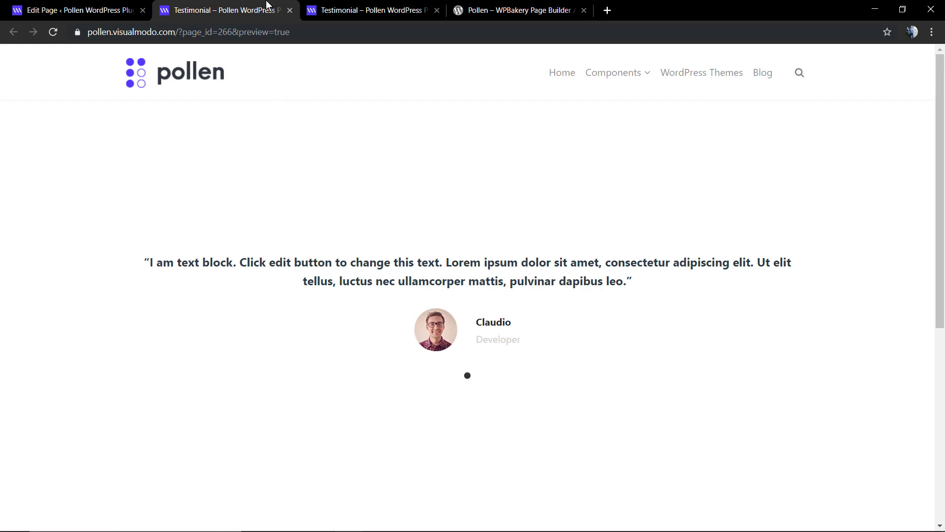
# - Inspect the Testimonial Section's General and Color settings, then close without changing anything
pyautogui.click(81, 8)
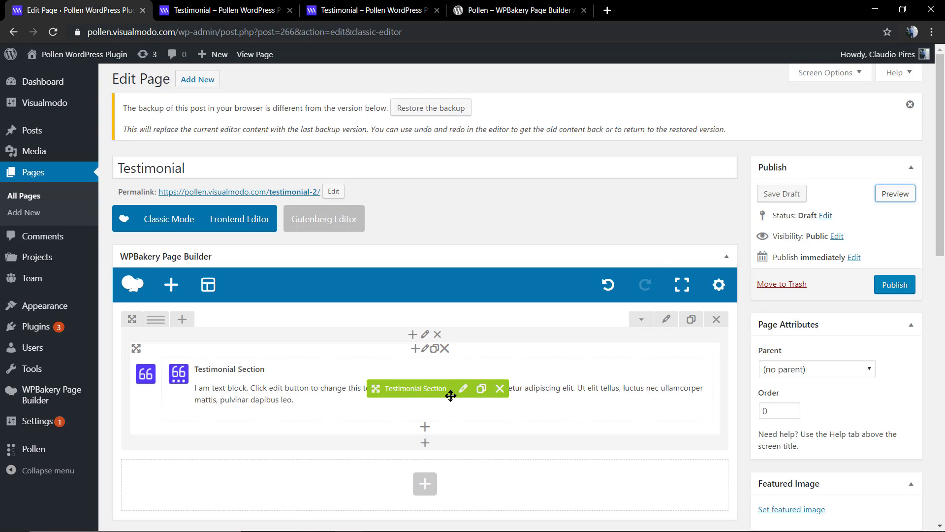
pyautogui.click(462, 389)
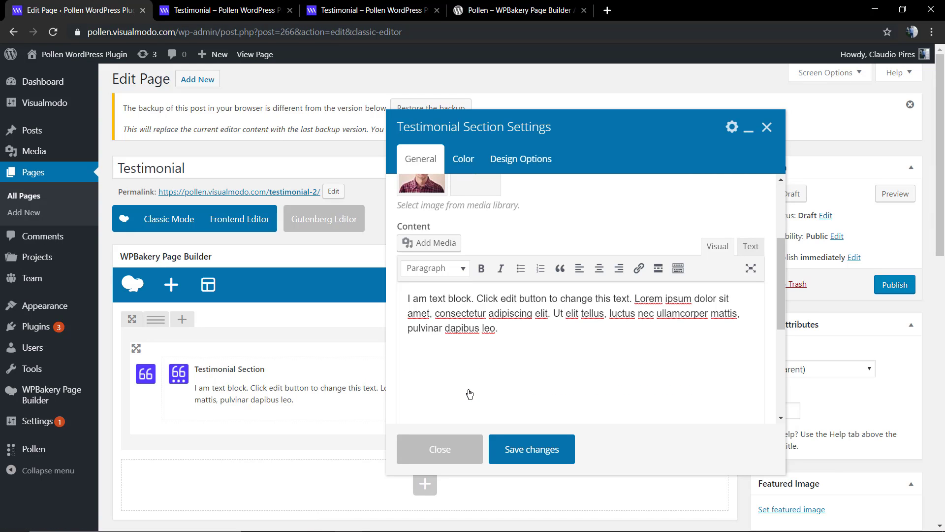
pyautogui.scroll(3, 455, 311)
pyautogui.scroll(-7, 522, 295)
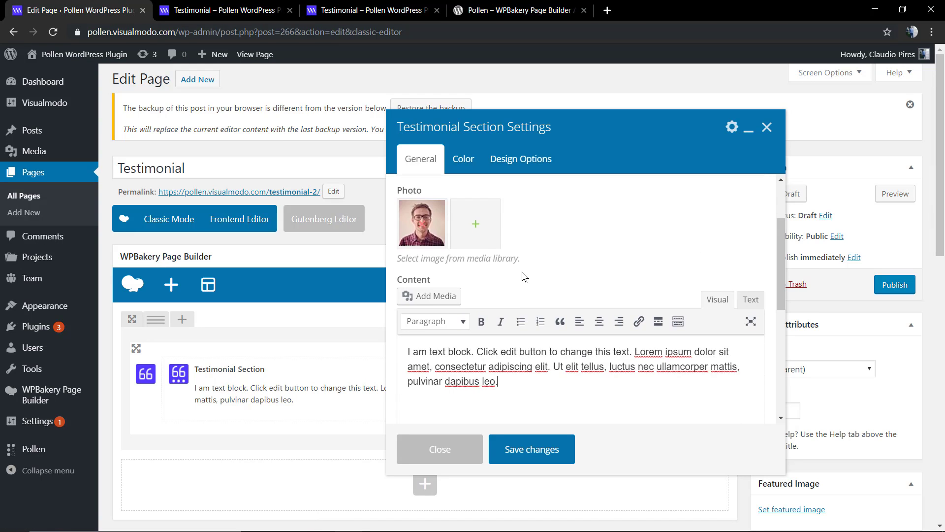
pyautogui.scroll(6, 522, 304)
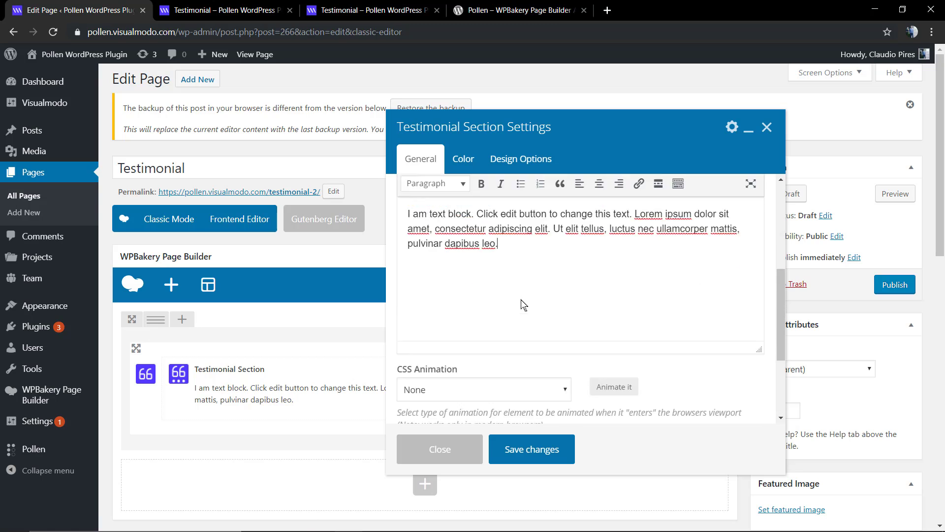
pyautogui.scroll(-2, 520, 301)
pyautogui.scroll(2, 521, 297)
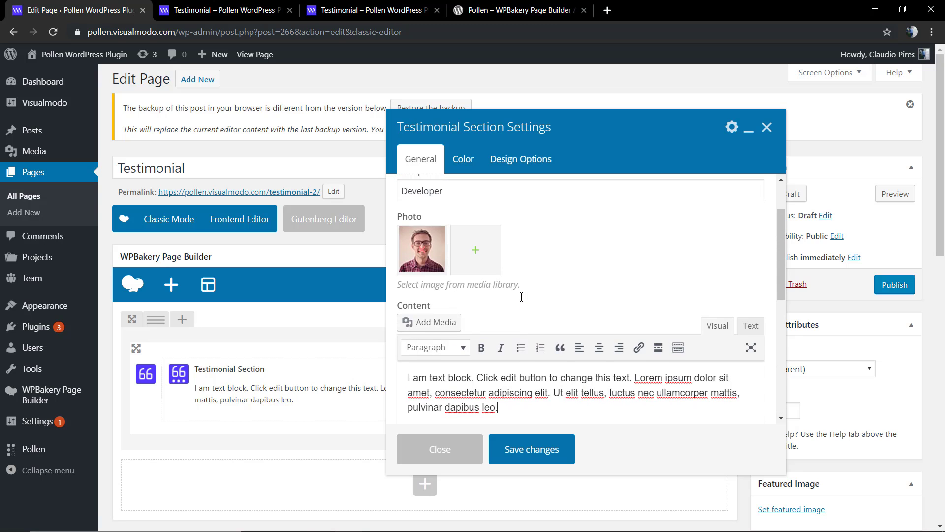
pyautogui.scroll(1, 521, 296)
pyautogui.click(475, 156)
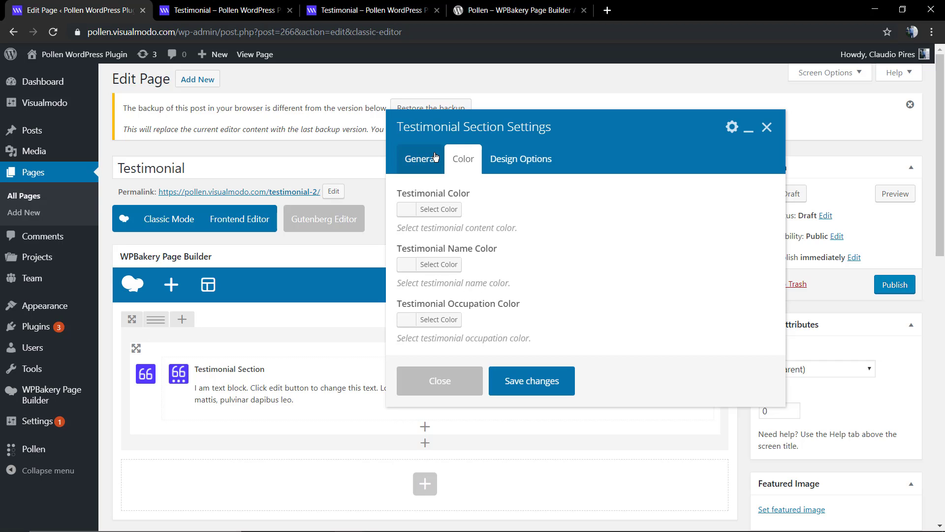
pyautogui.click(428, 386)
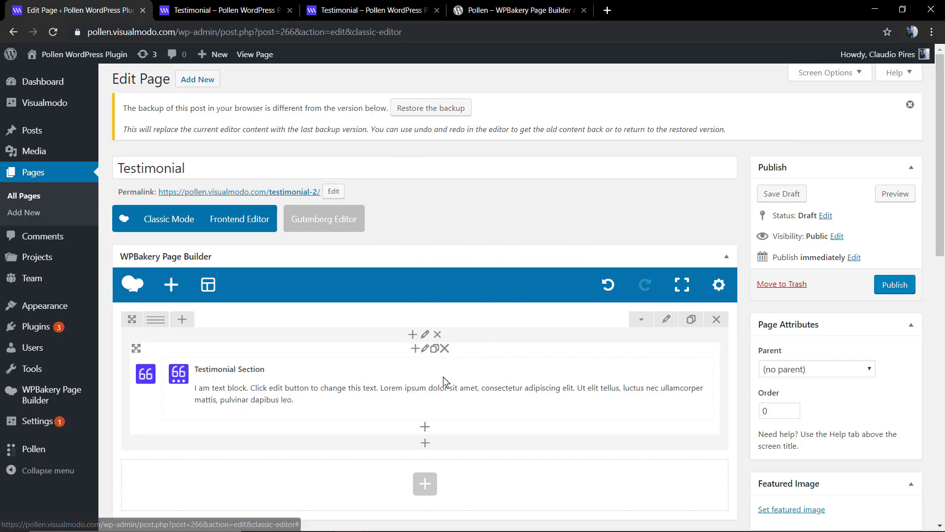
# - Clone the Testimonial Section twice so the carousel holds three slides
pyautogui.click(482, 391)
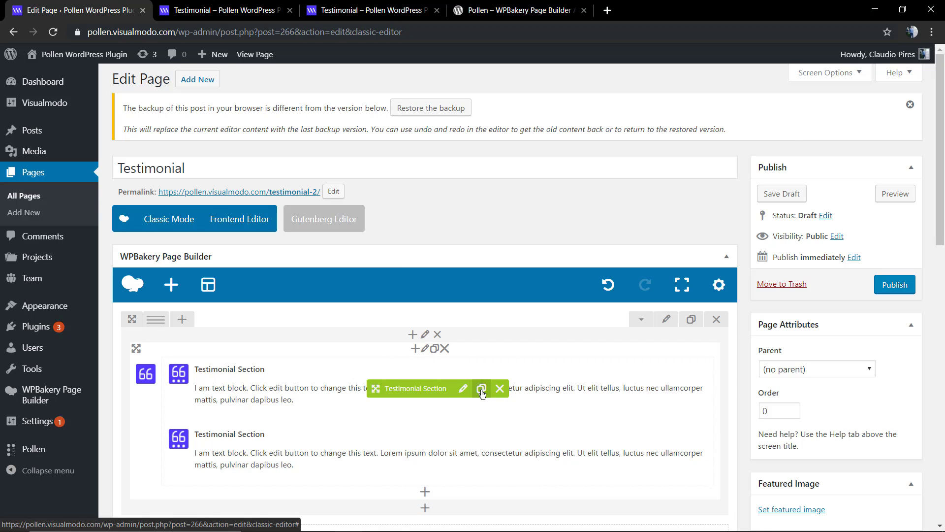
pyautogui.click(482, 390)
pyautogui.scroll(-2, 482, 391)
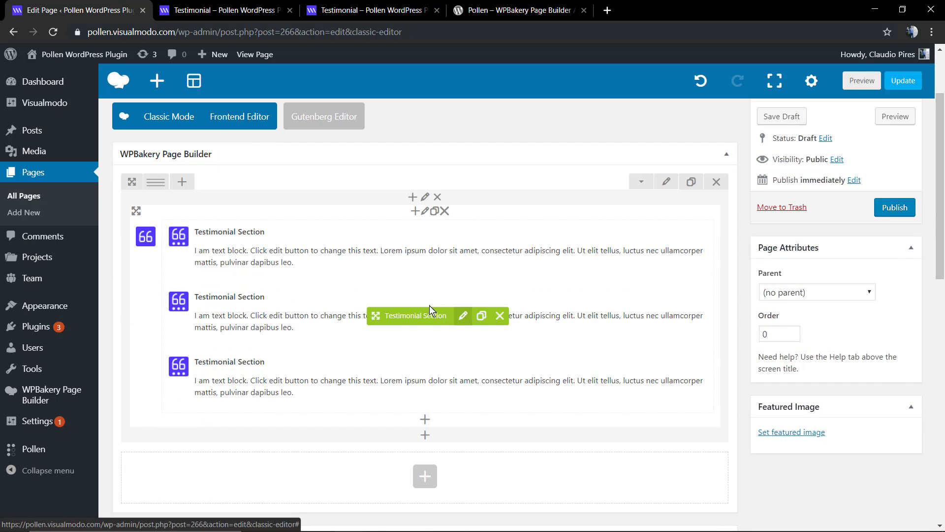
# - Preview the page, swipe through all three testimonial slides, and return to the editor
pyautogui.click(893, 117)
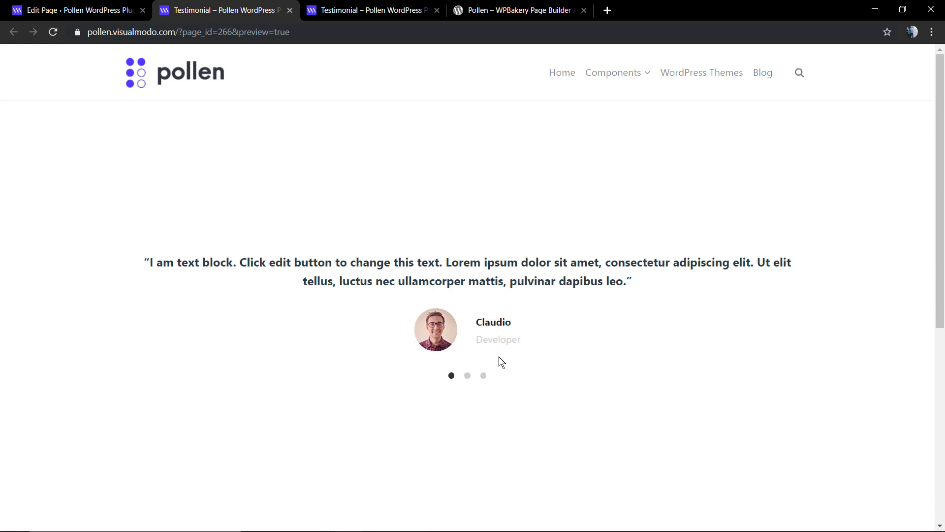
pyautogui.moveTo(524, 313); pyautogui.dragTo(337, 312)
pyautogui.moveTo(522, 313); pyautogui.dragTo(255, 313)
pyautogui.click(111, 9)
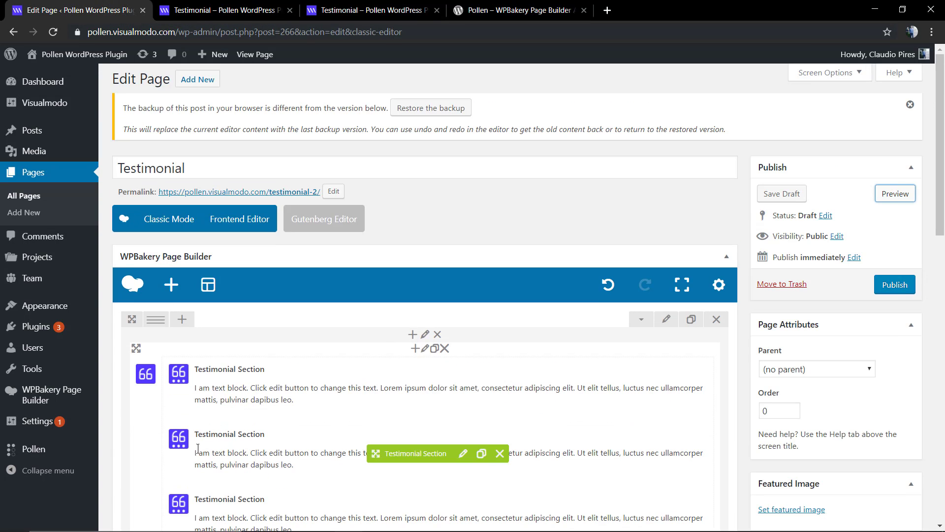
# - Set the row to 1/6 + 4/6 + 1/6, move the testimonial carousel to the middle column, and preview
pyautogui.moveTo(156, 319)
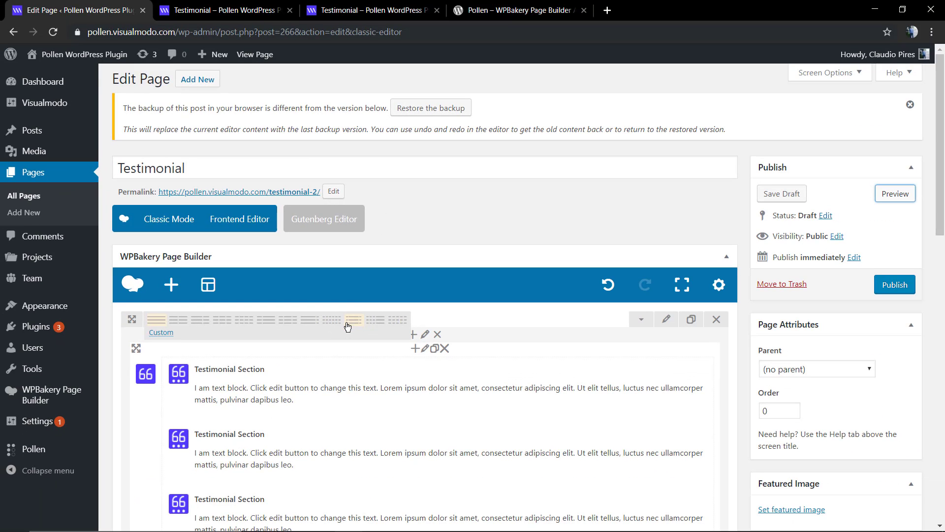
pyautogui.click(349, 325)
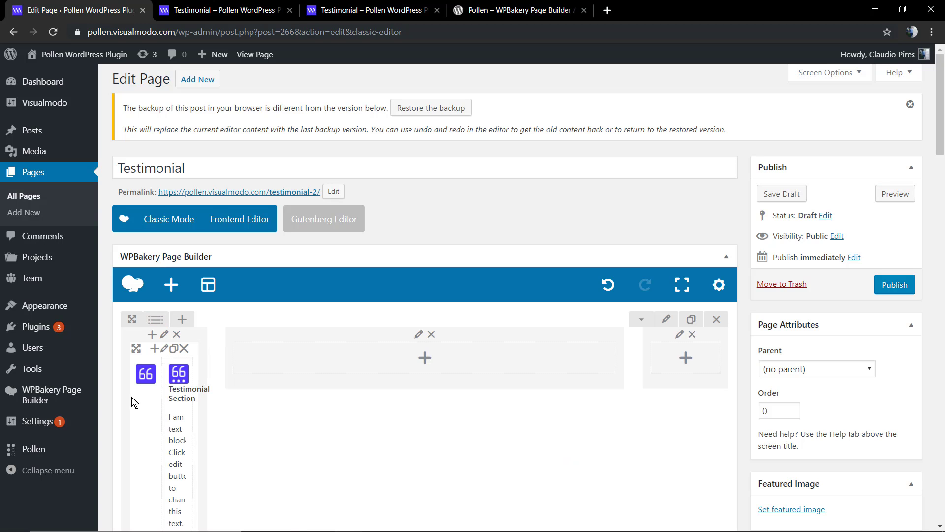
pyautogui.moveTo(136, 348); pyautogui.dragTo(372, 359)
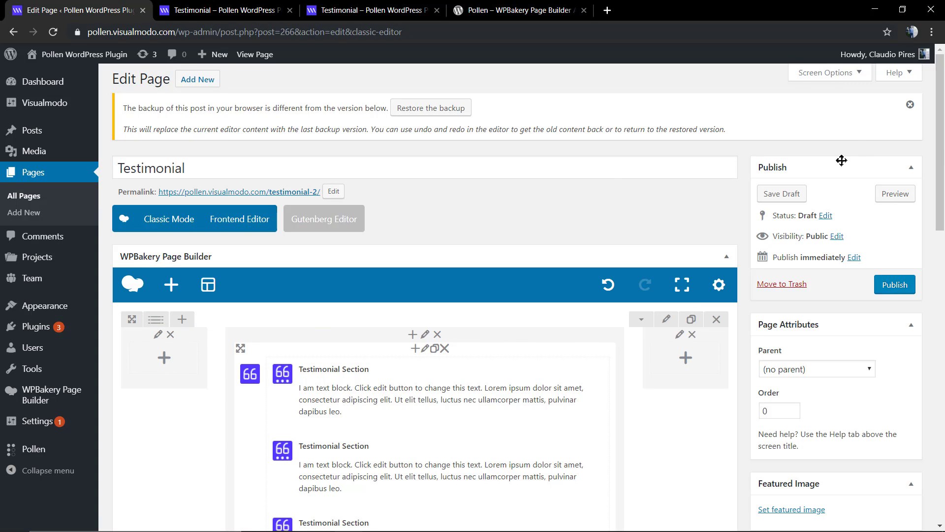
pyautogui.click(894, 194)
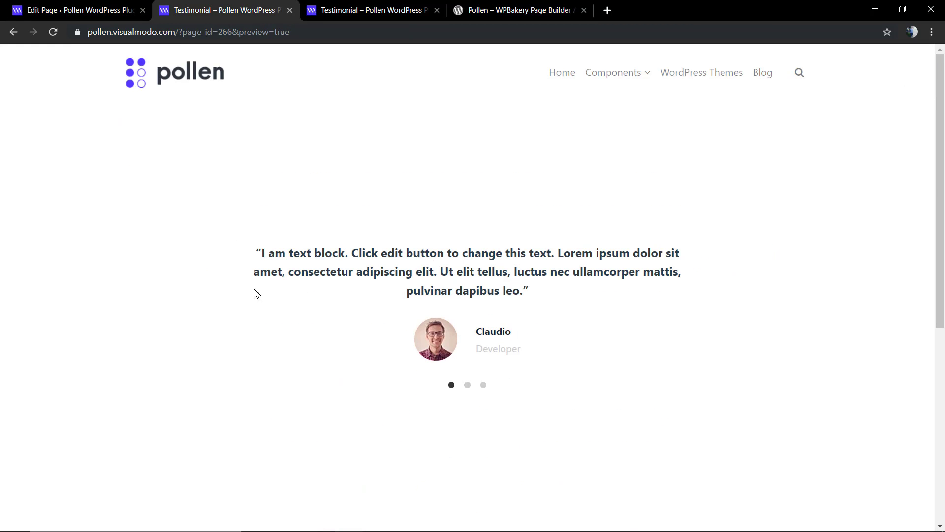
pyautogui.click(125, 8)
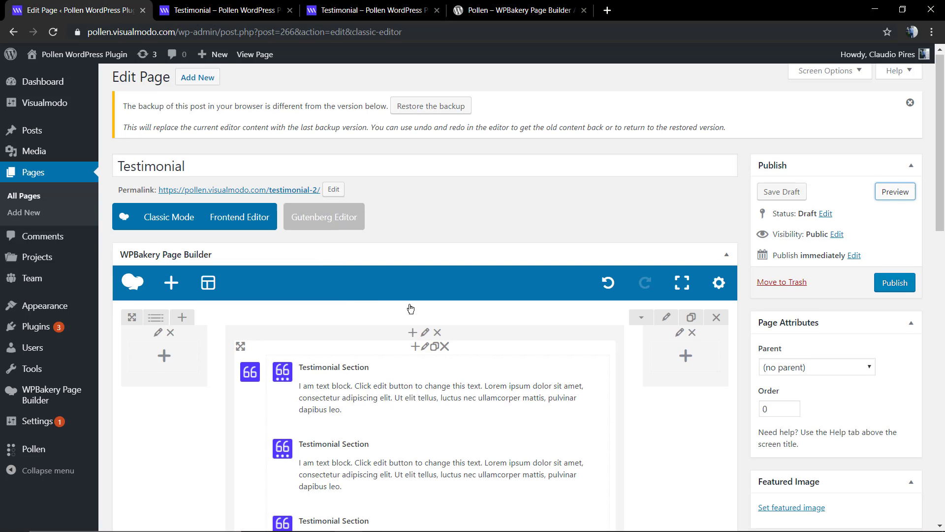
# - Add a Text Block to the empty row and replace its placeholder text with 'Our Reviews'
pyautogui.scroll(-7, 424, 305)
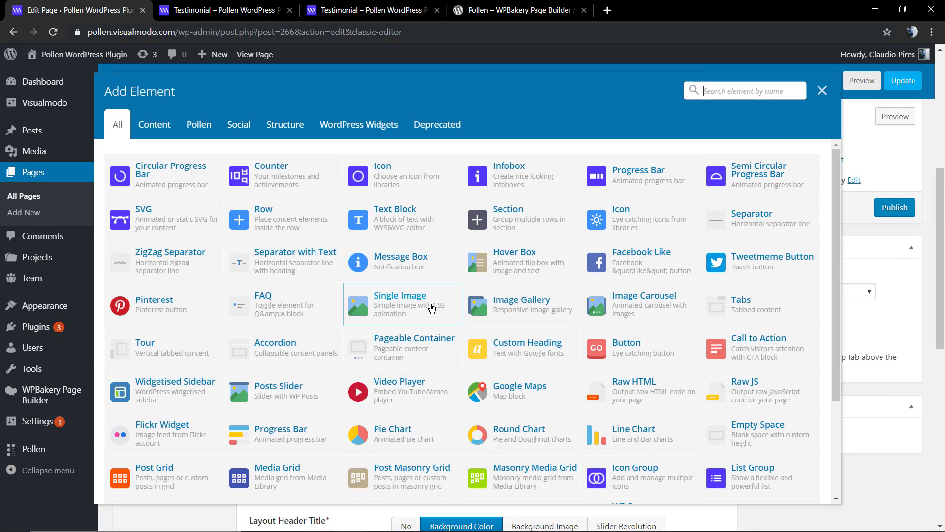
pyautogui.click(431, 307)
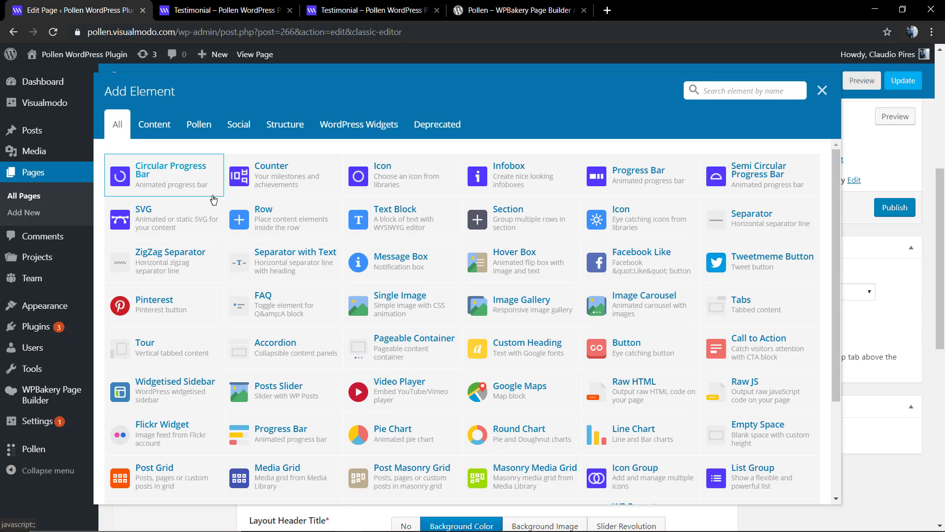
pyautogui.click(416, 210)
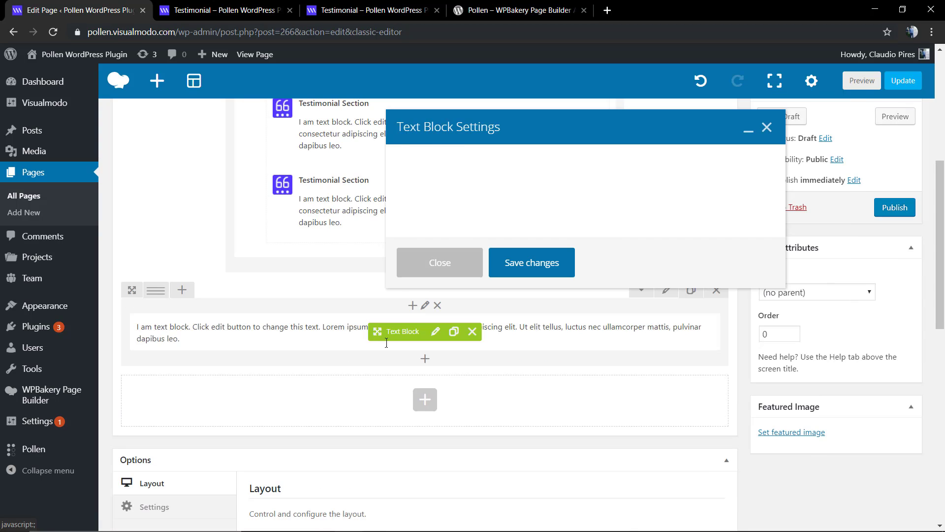
pyautogui.hotkey('ctrl', 'a')
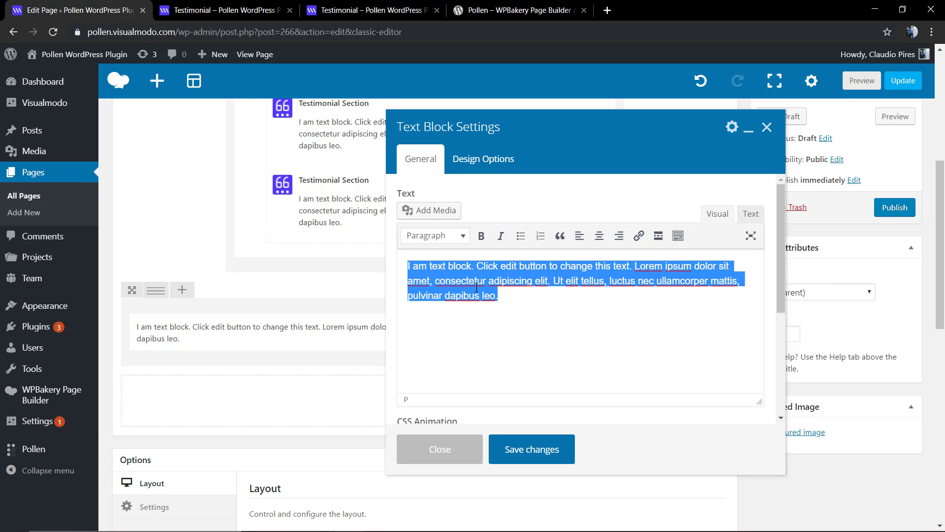
pyautogui.write('Our Reviews')
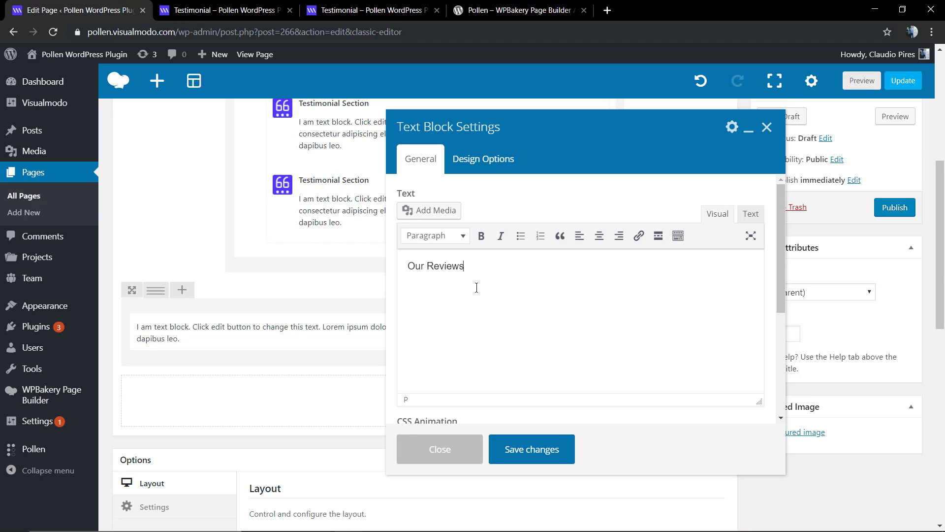
# - Make 'Our Reviews' a centred Heading 2, move its row above the testimonials, and preview
pyautogui.hotkey('alt', 'shift', '2')
pyautogui.hotkey('ctrl', 'a')
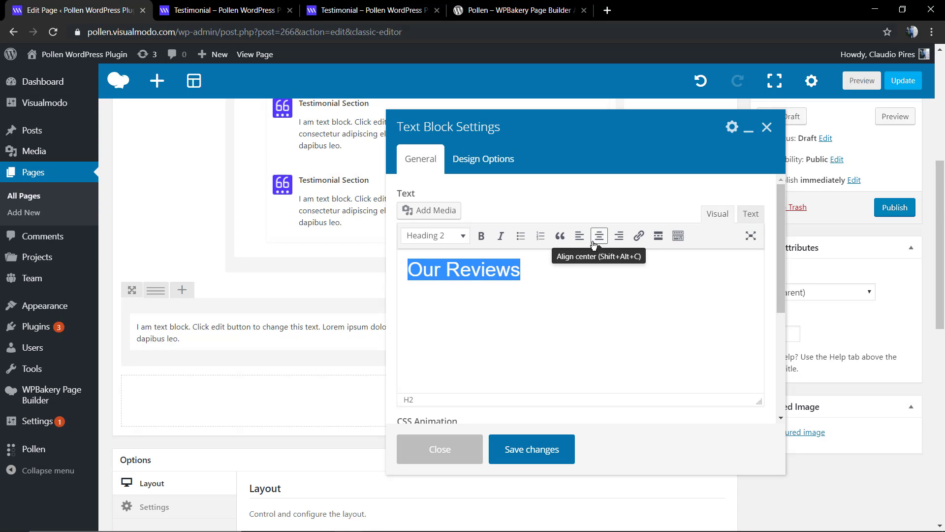
pyautogui.click(599, 236)
pyautogui.click(532, 449)
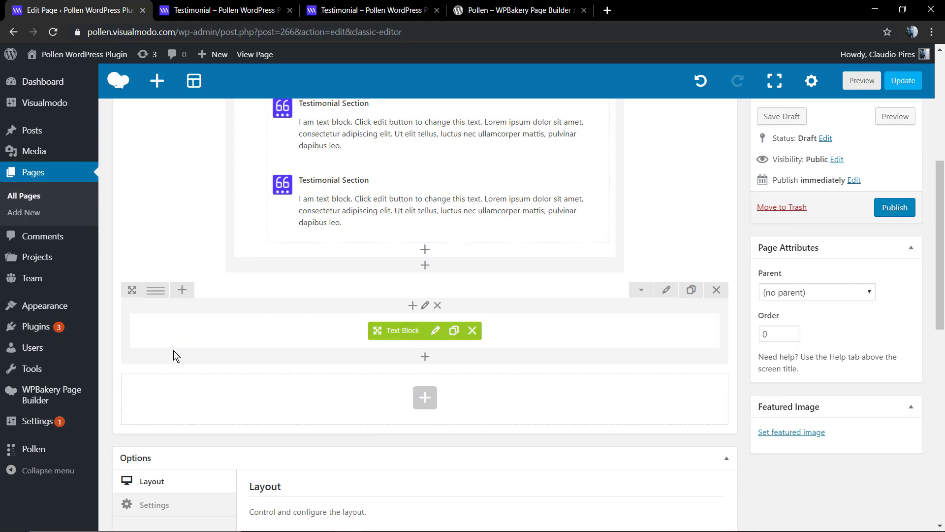
pyautogui.moveTo(133, 288); pyautogui.dragTo(244, 212)
pyautogui.click(896, 117)
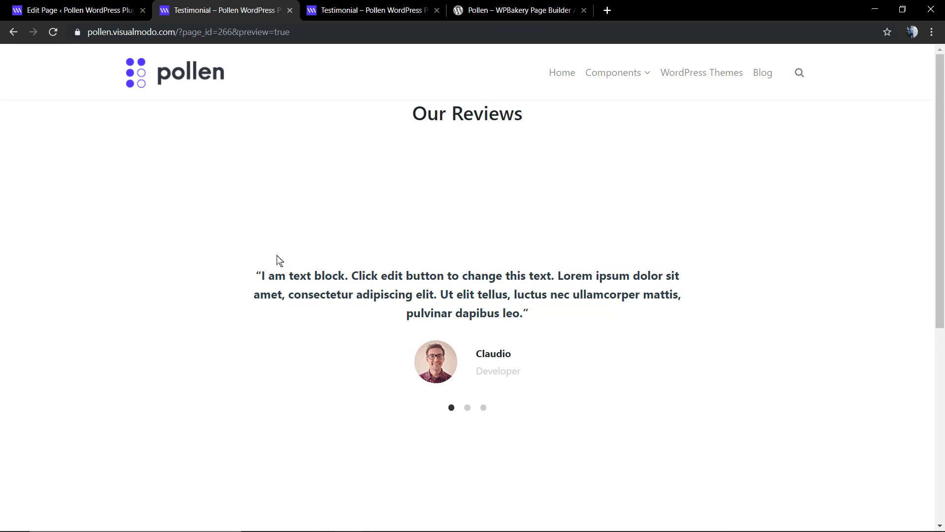
# - Turn off Full height row in the testimonial row's settings and save
pyautogui.click(147, 4)
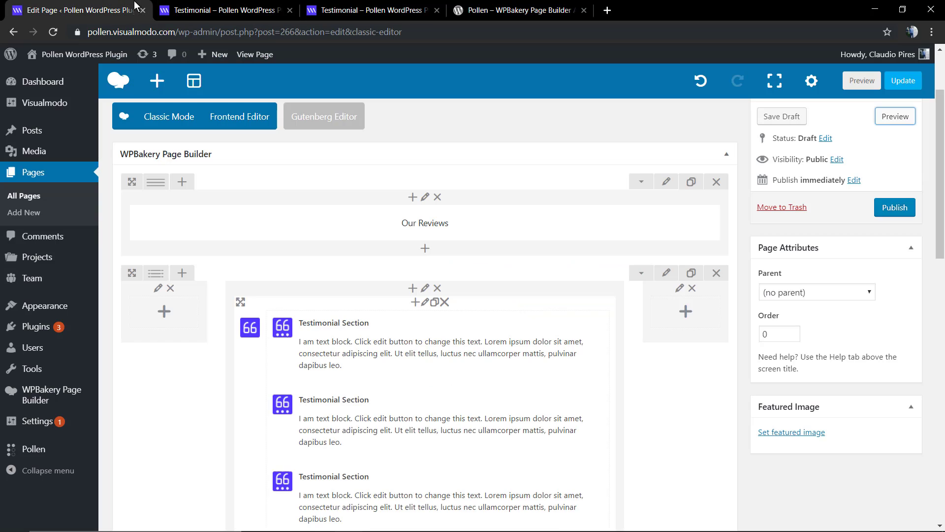
pyautogui.click(672, 277)
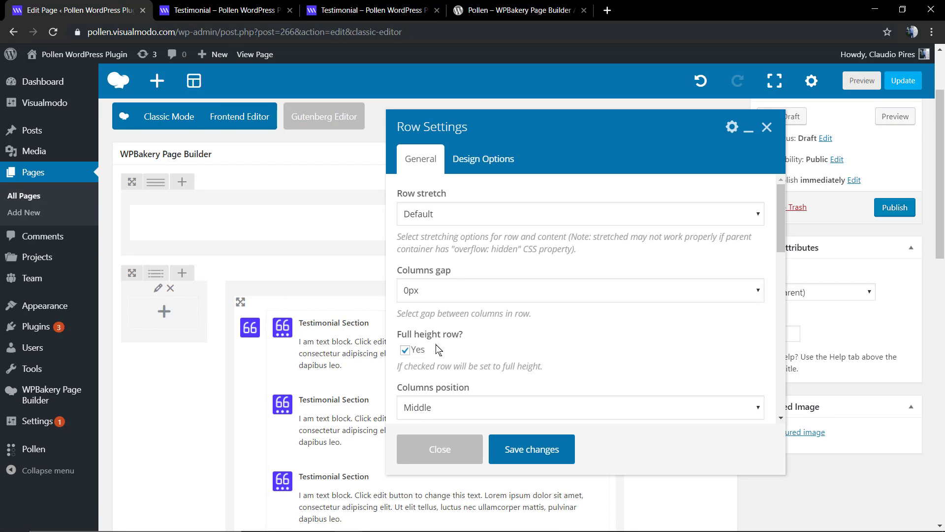
pyautogui.moveTo(422, 350); pyautogui.dragTo(415, 362)
pyautogui.click(423, 352)
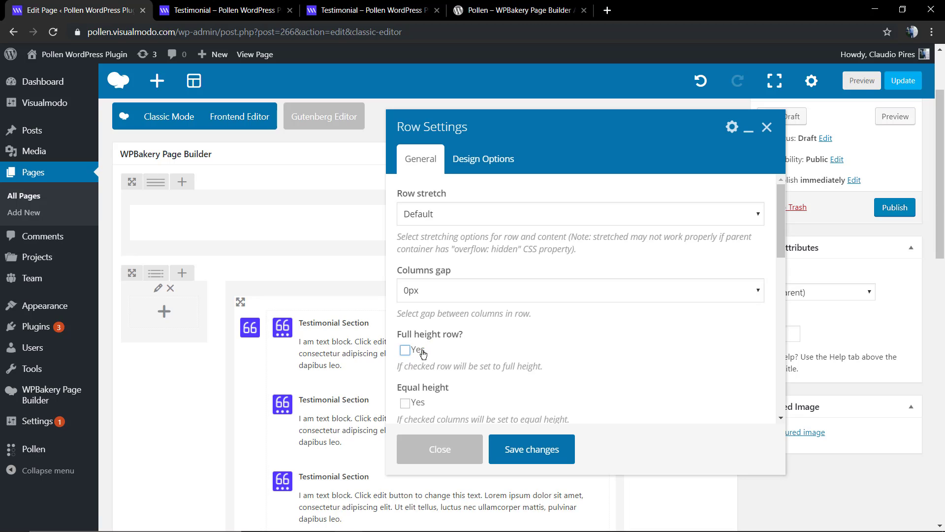
pyautogui.click(550, 449)
pyautogui.scroll(3, 502, 309)
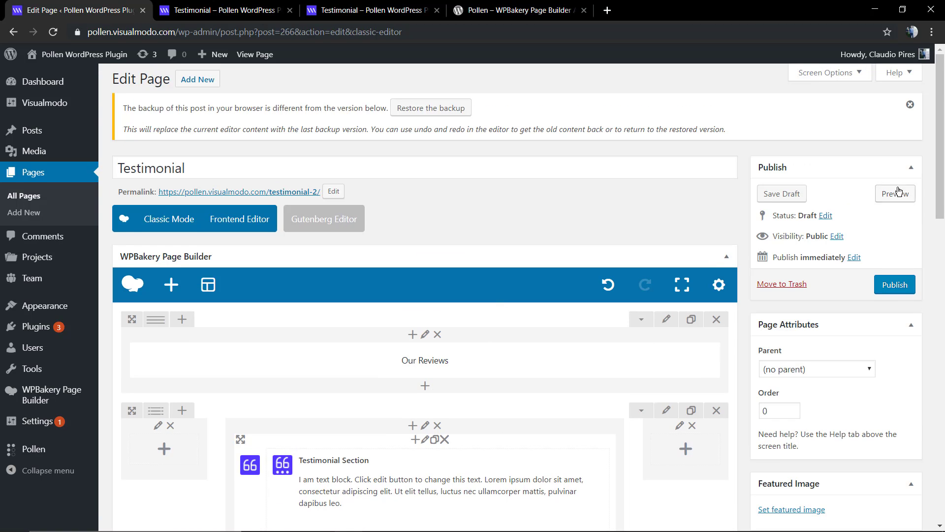
pyautogui.scroll(-3, 663, 278)
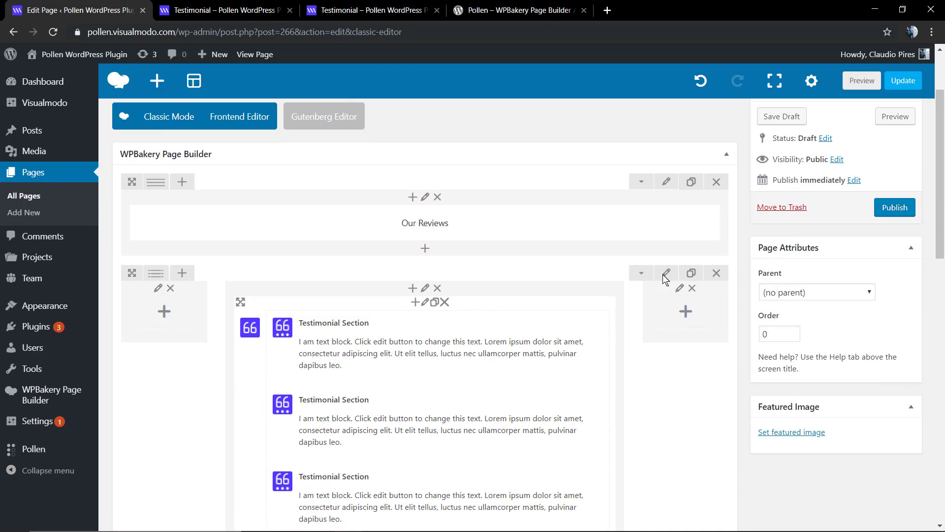
# - Give the heading row a 60px top padding in Design Options
pyautogui.click(666, 182)
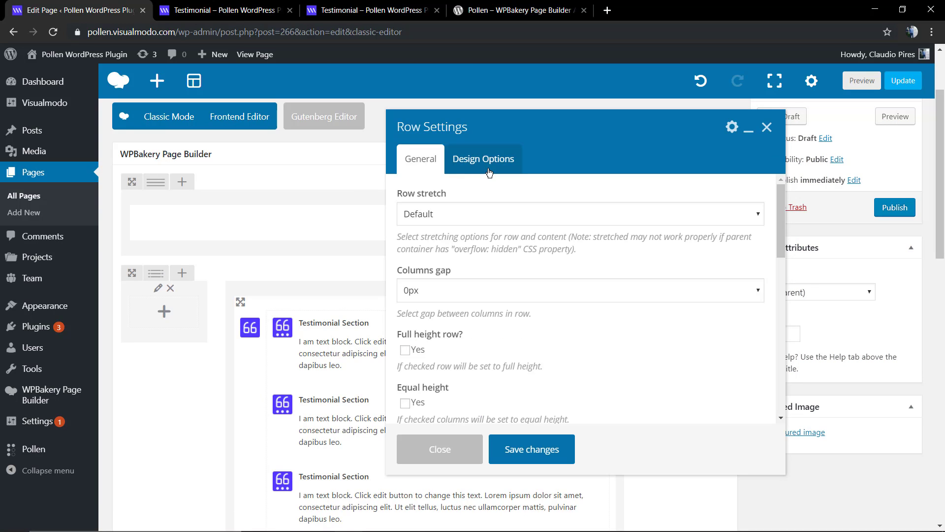
pyautogui.click(489, 167)
pyautogui.click(495, 272)
pyautogui.write('60')
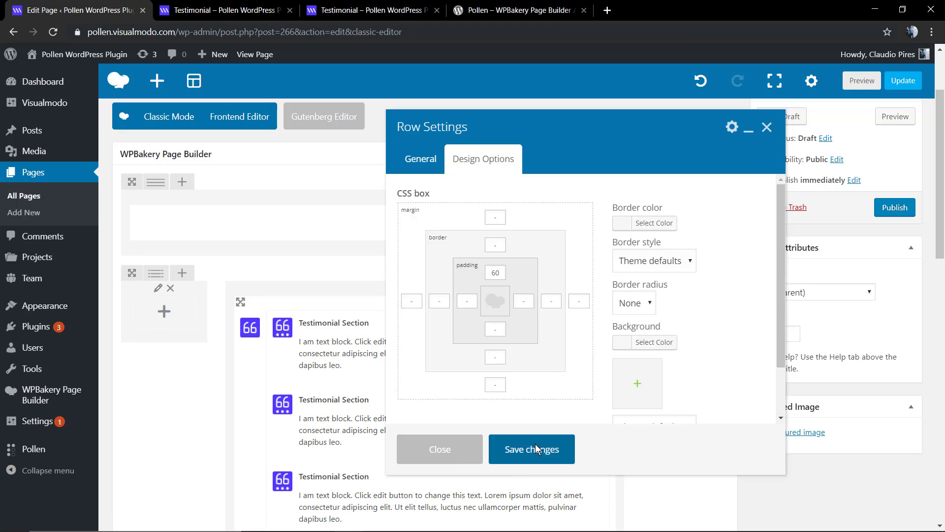
pyautogui.click(537, 446)
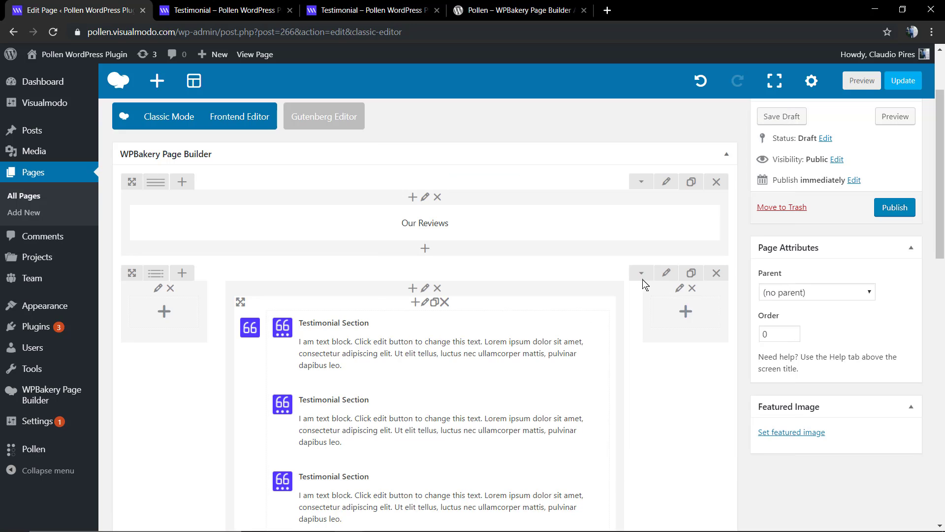
# - Give the testimonial row a 60px bottom padding in Design Options
pyautogui.click(666, 272)
pyautogui.click(498, 168)
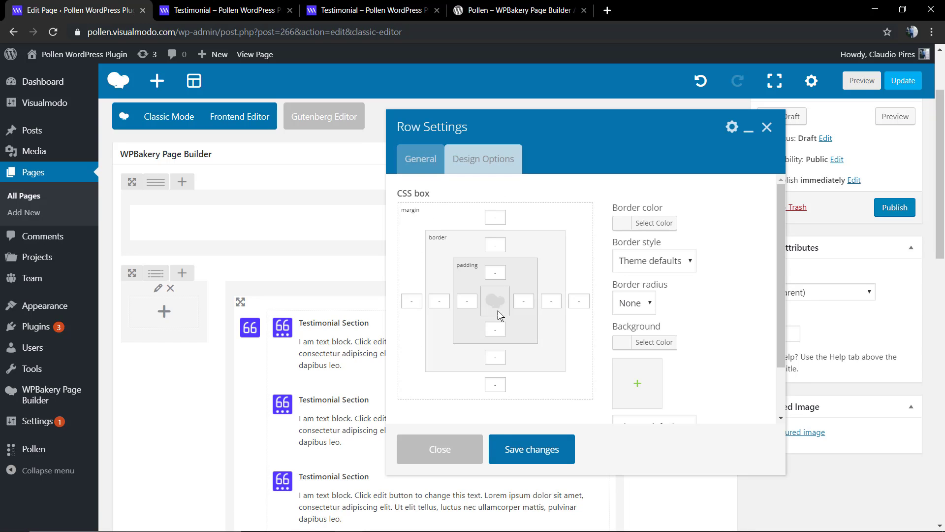
pyautogui.click(496, 329)
pyautogui.write('60')
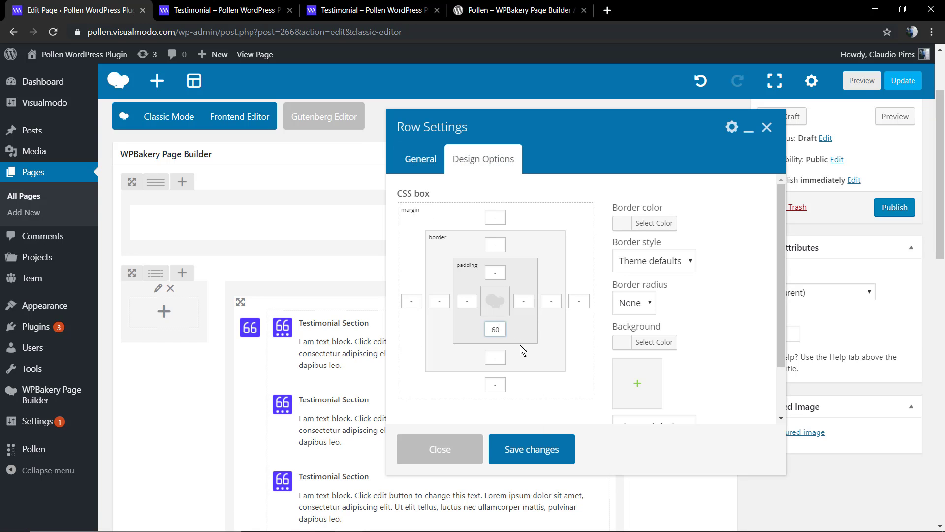
pyautogui.click(538, 460)
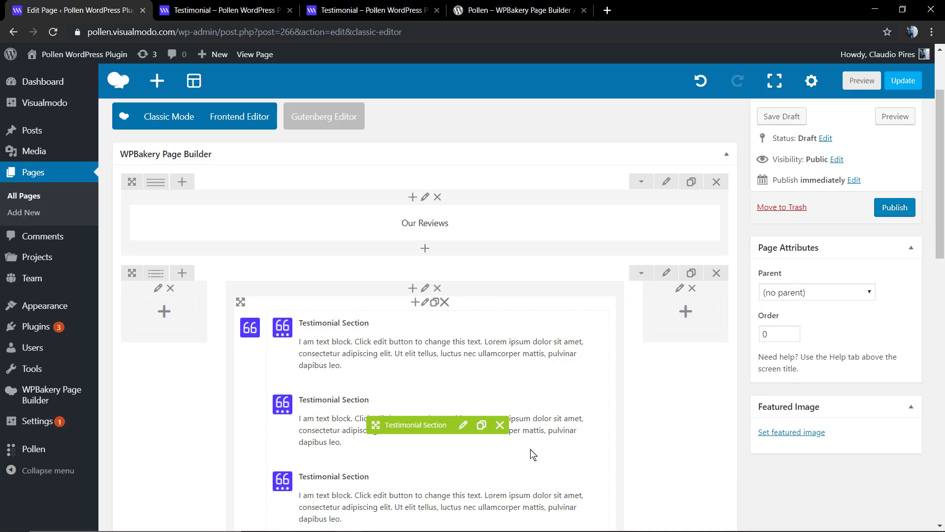
# - Preview the padded Testimonial page, then switch to the WordPress.org Pollen plugin tab
pyautogui.click(897, 117)
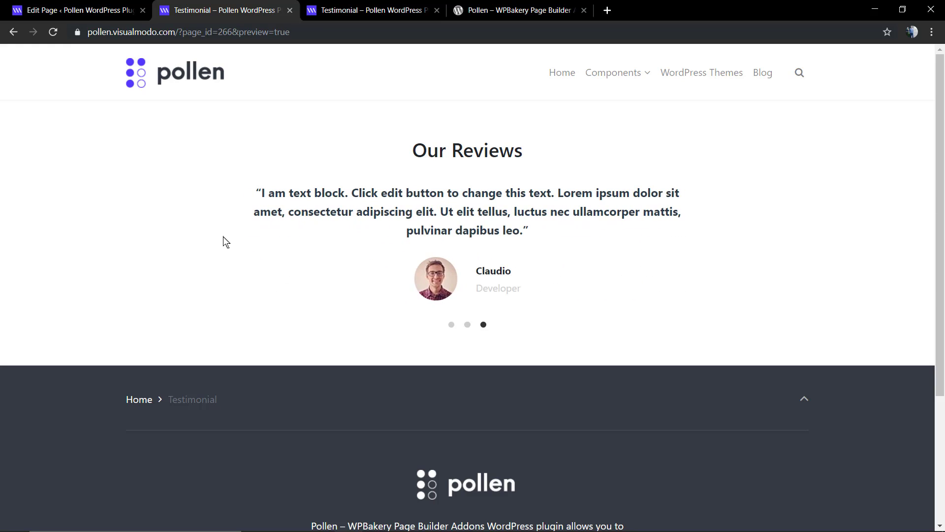
pyautogui.click(343, 17)
pyautogui.click(486, 10)
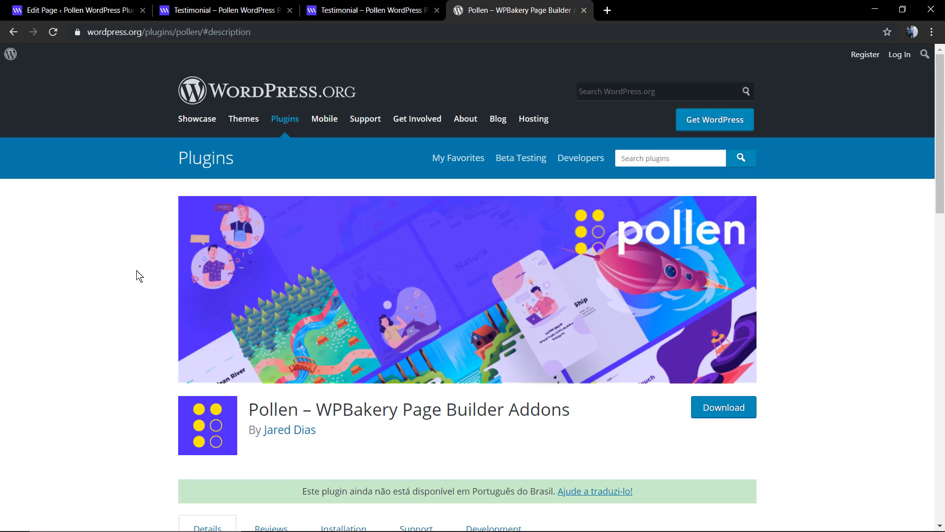
# - In the Edit Page tab, view the page's shortcode in Classic Mode, then restore the Backend Editor
pyautogui.click(209, 11)
pyautogui.click(130, 14)
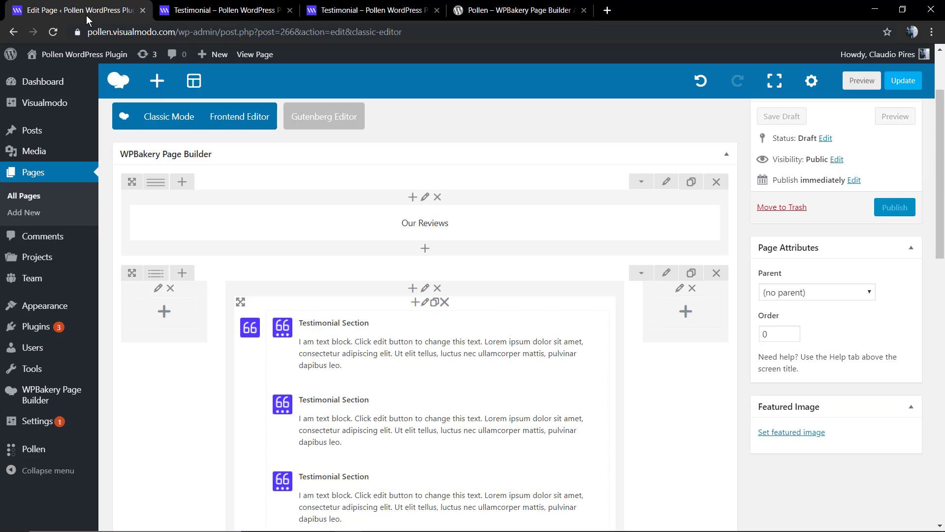
pyautogui.click(163, 120)
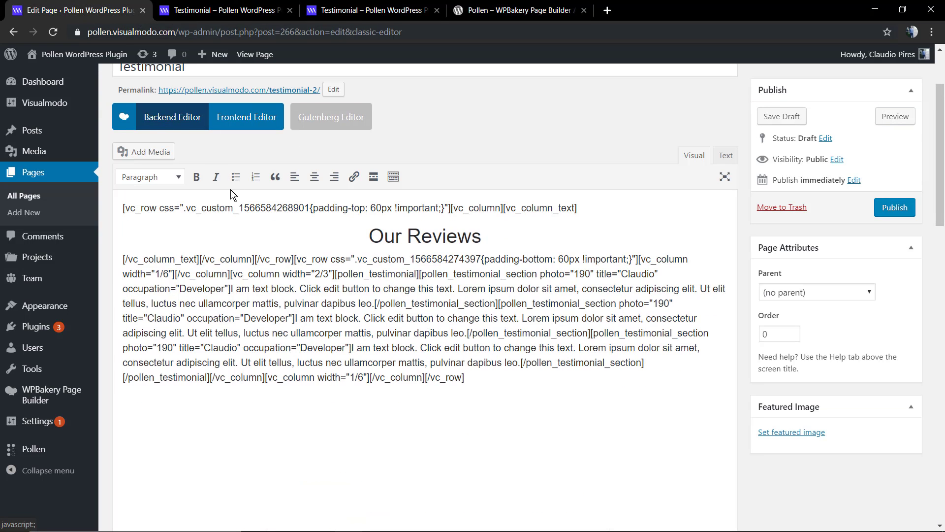
pyautogui.click(170, 118)
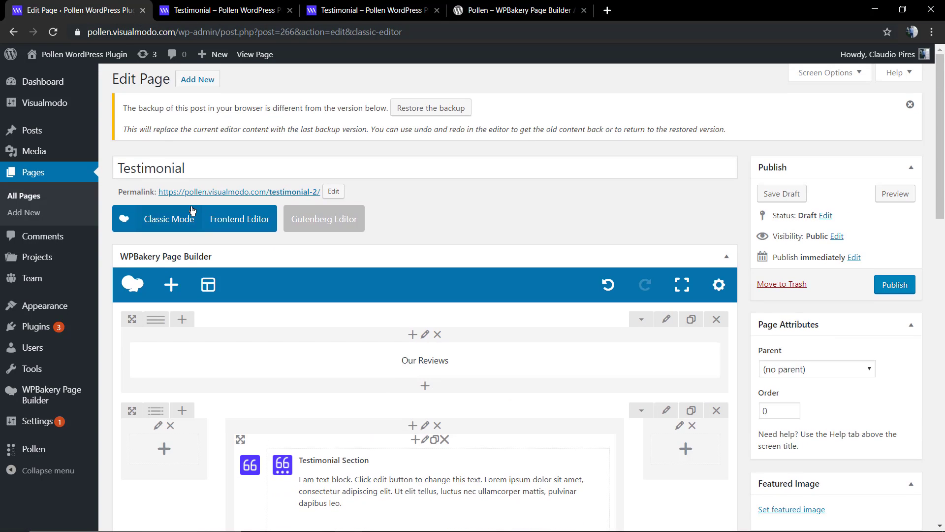